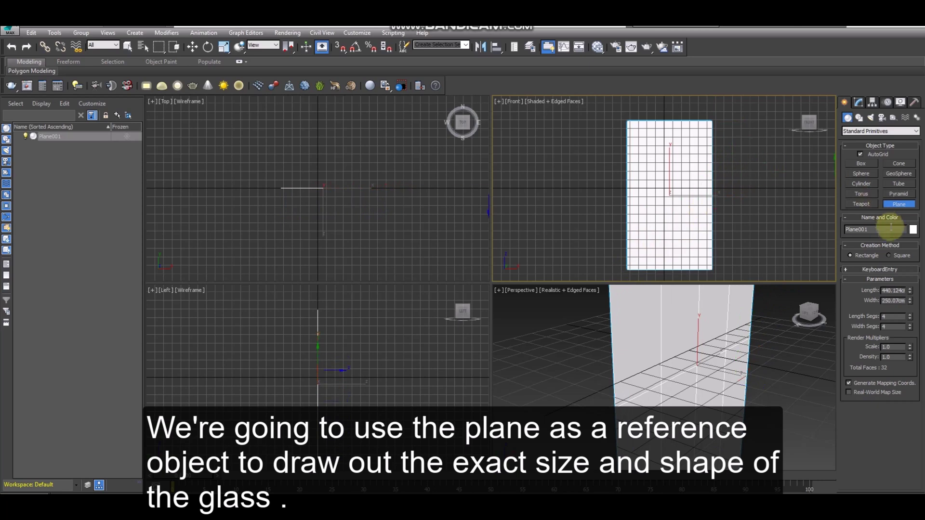
- Change the plane's object color to dark blue
click(913, 230)
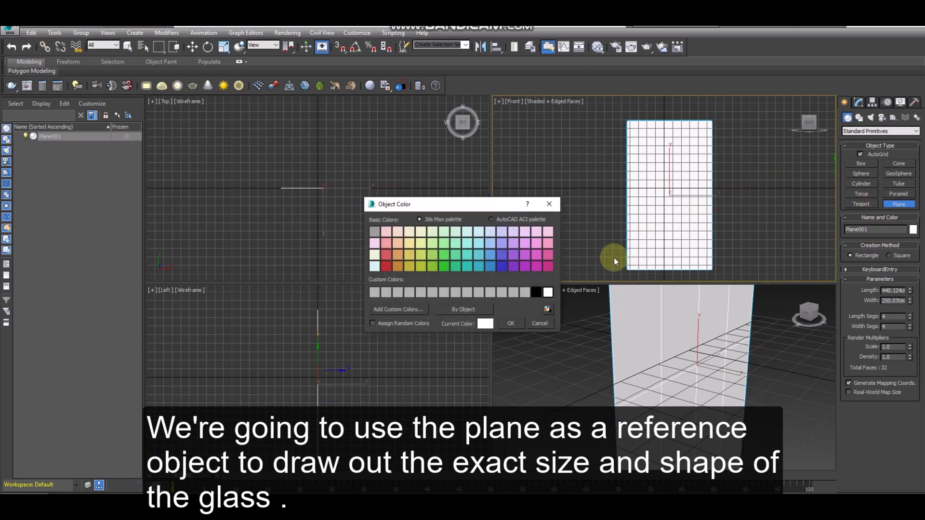
click(503, 266)
click(511, 322)
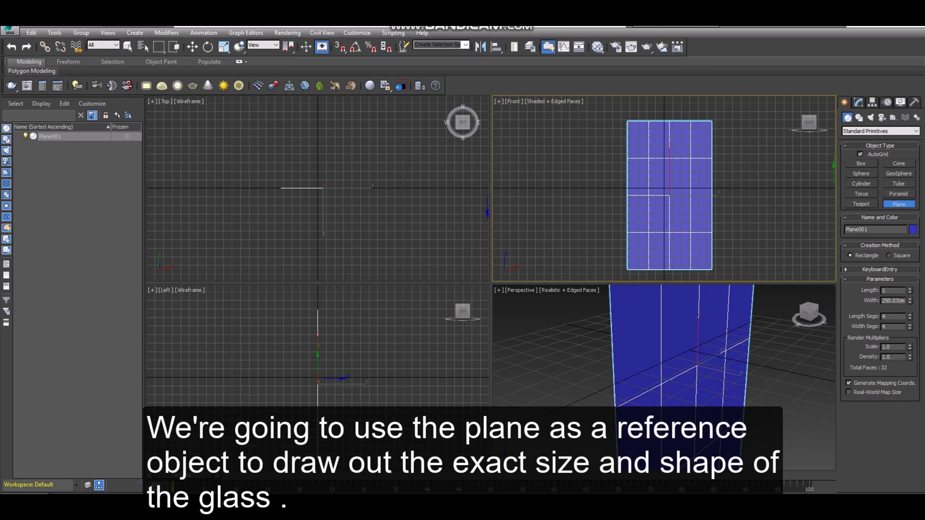
- Set the plane's length to 16 cm and its width to 7 cm
key(Return)
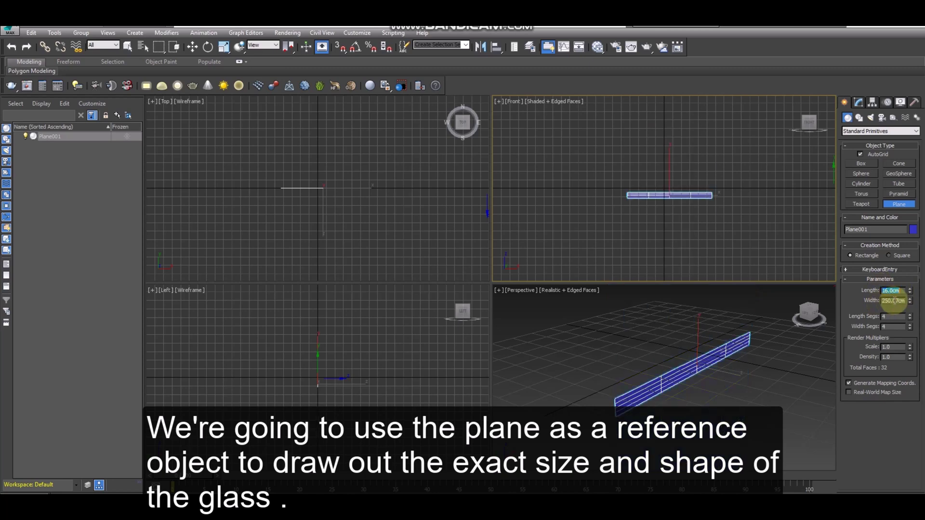
text(7)
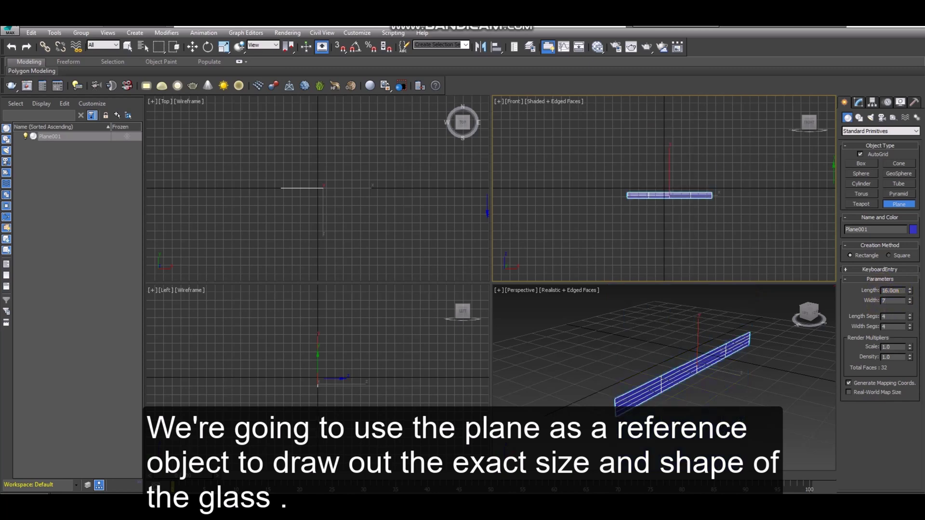
key(Return)
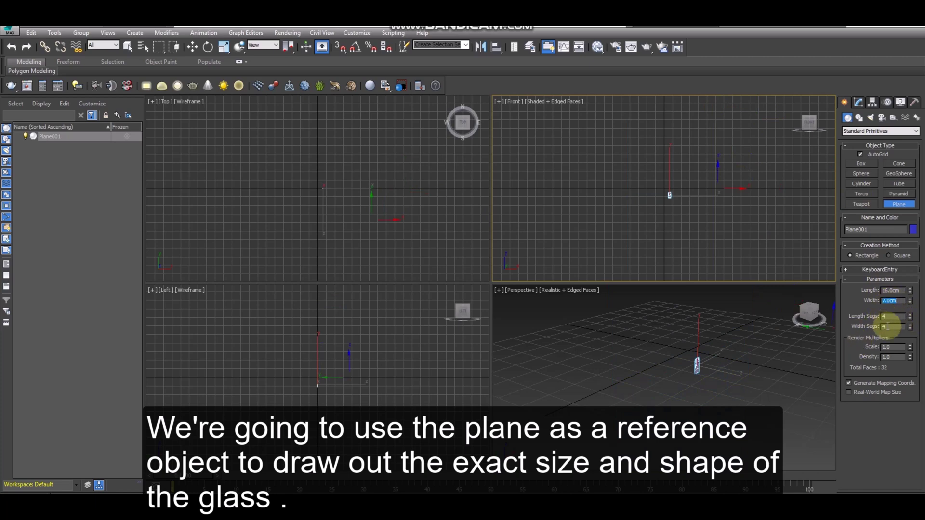
- Move the plane so its center lies on the intersection of the grid's main axes in the Front view
click(675, 202)
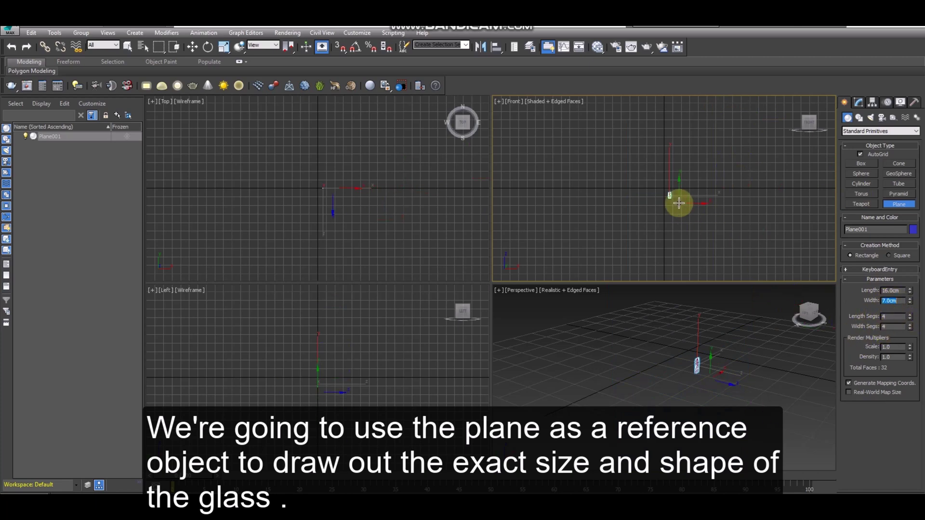
click(674, 203)
key(w)
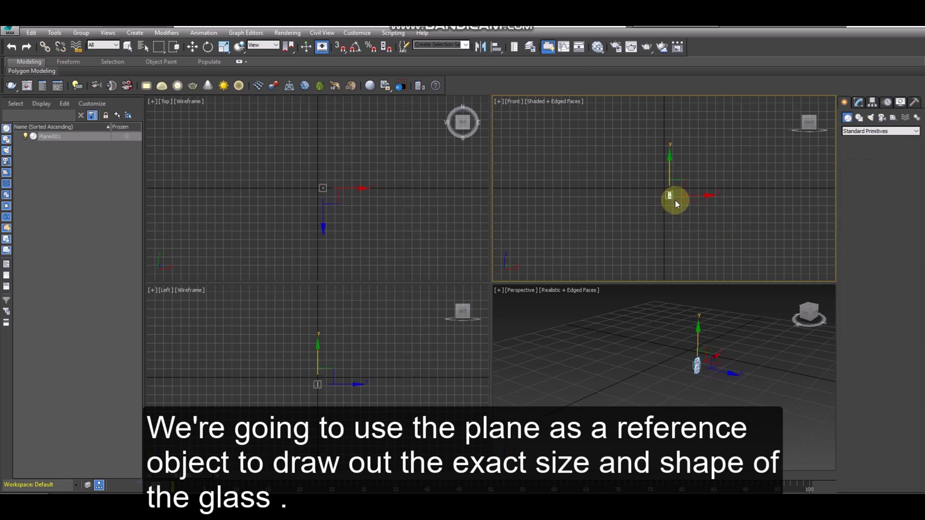
scroll(669, 226, up, 5)
scroll(669, 227, down, 5)
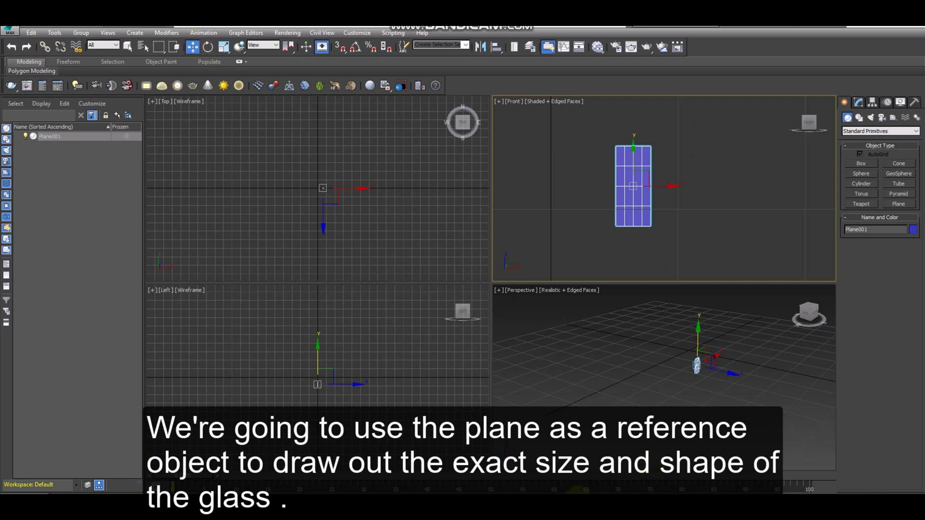
key(Return)
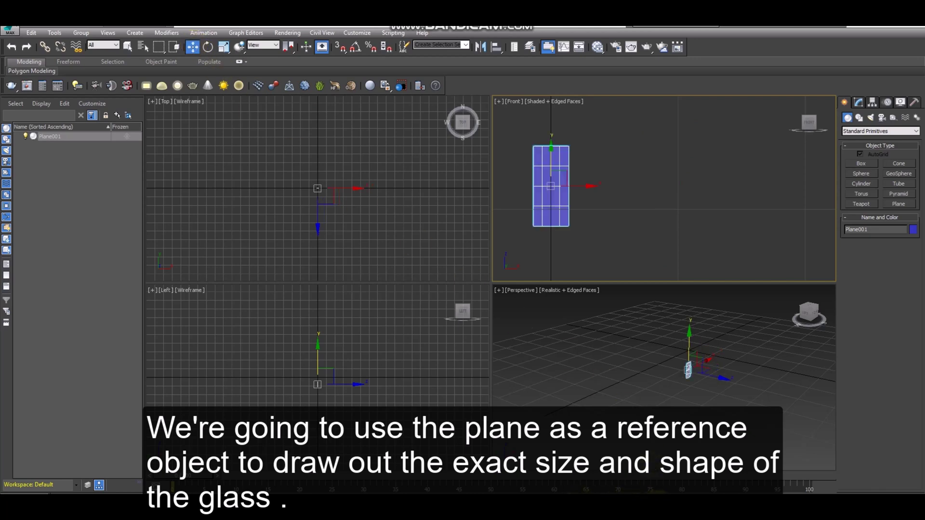
key(Return)
- Raise the plane until its bottom edge rests on the horizontal axis, and maximize the Front viewport
scroll(606, 191, down, 2)
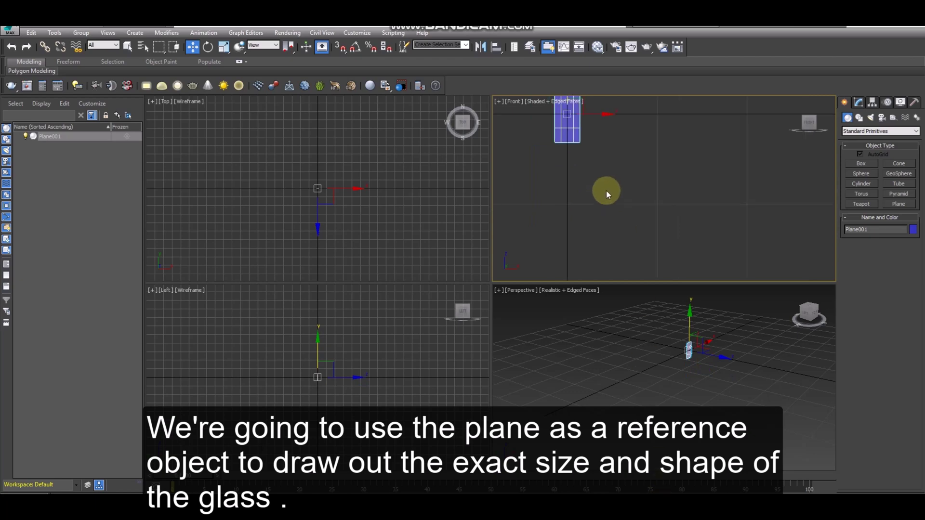
middle_drag(605, 191, 659, 246)
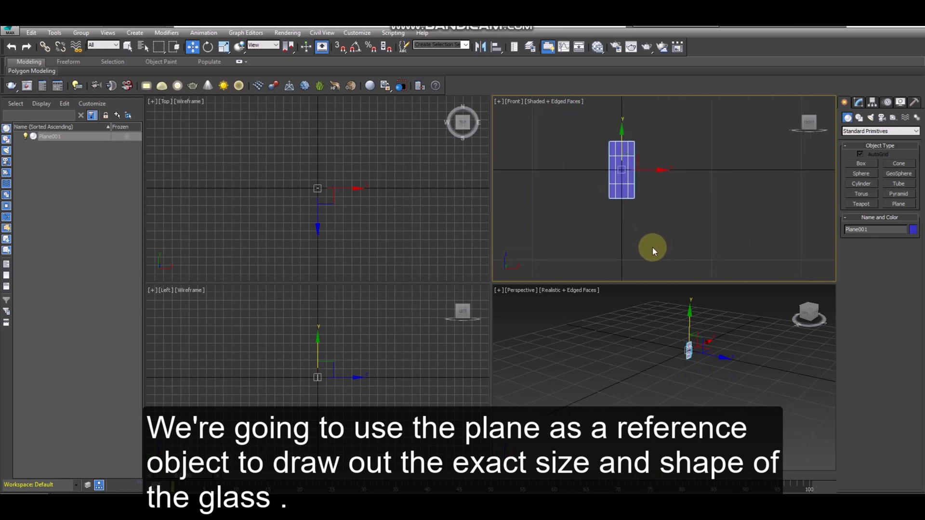
scroll(644, 227, down, 3)
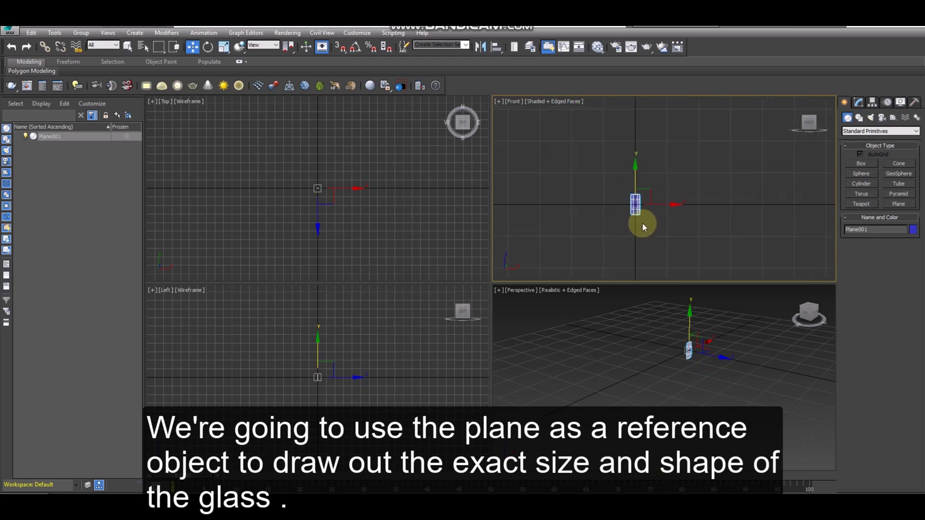
drag(639, 212, 633, 171)
scroll(633, 195, up, 8)
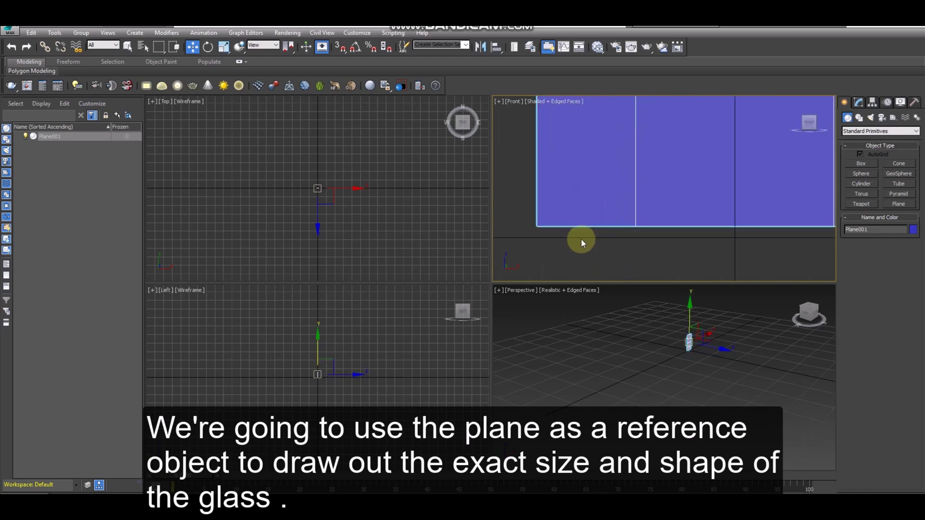
drag(578, 226, 576, 234)
key(alt+w)
scroll(599, 221, down, 8)
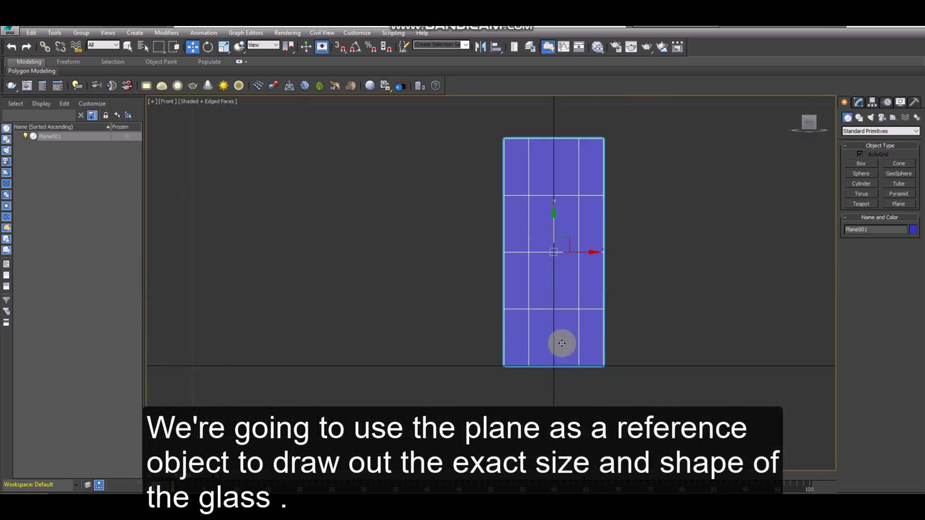
scroll(553, 301, down, 3)
scroll(565, 303, up, 3)
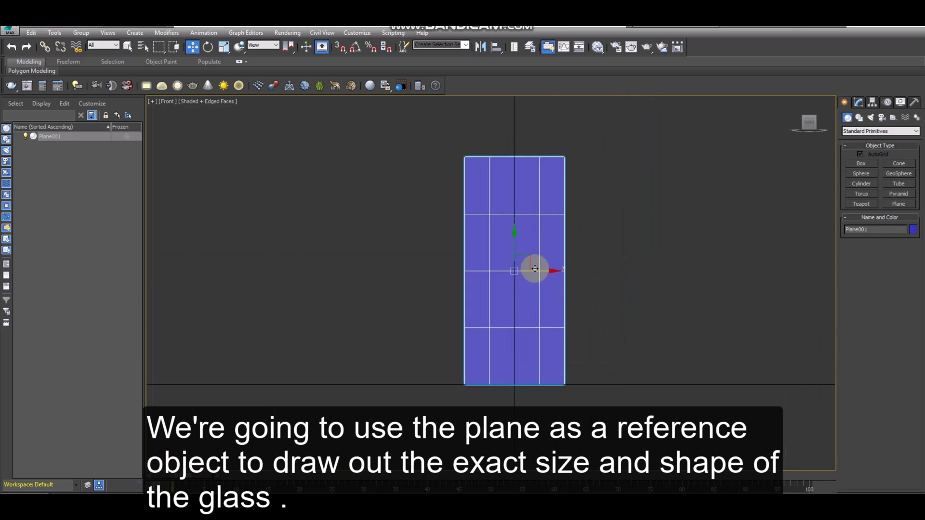
- Start a Line spline at the plane's bottom-left corner and draw the half-base to the bottom center, then up and back toward the stem
click(859, 103)
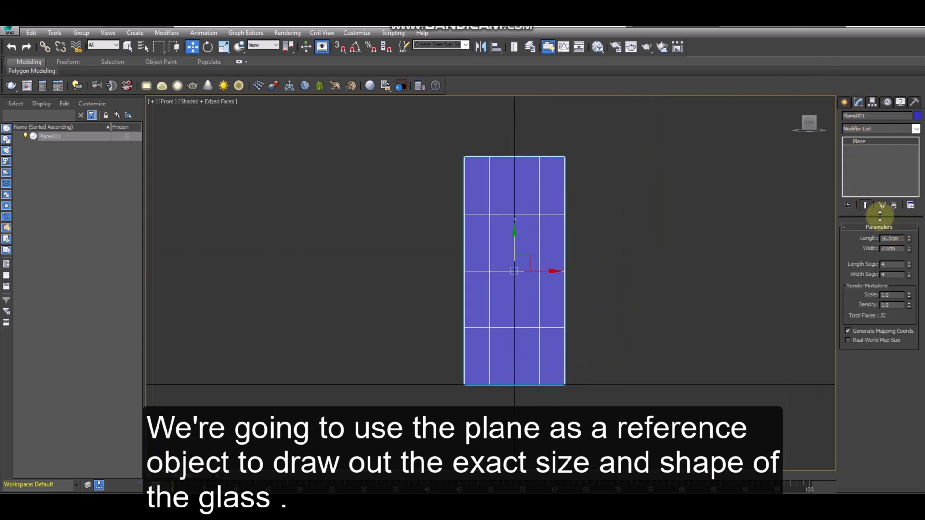
click(847, 103)
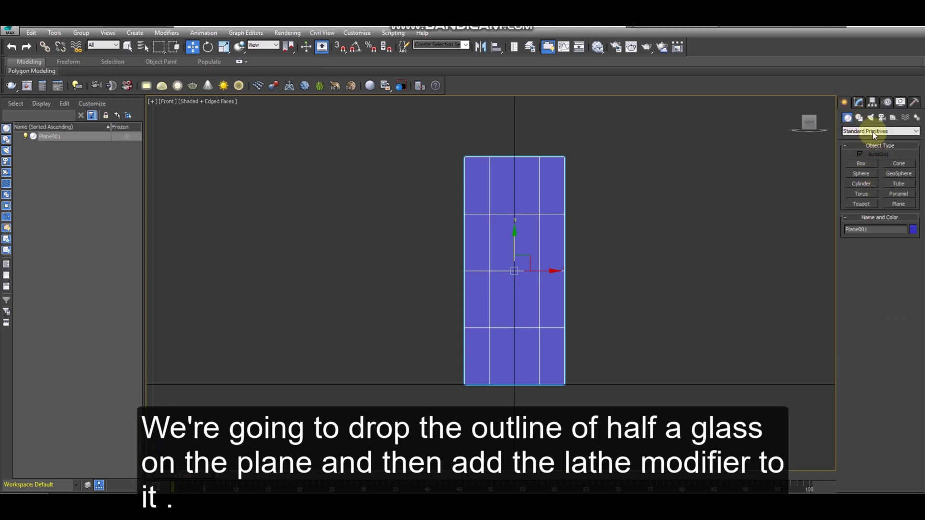
click(863, 119)
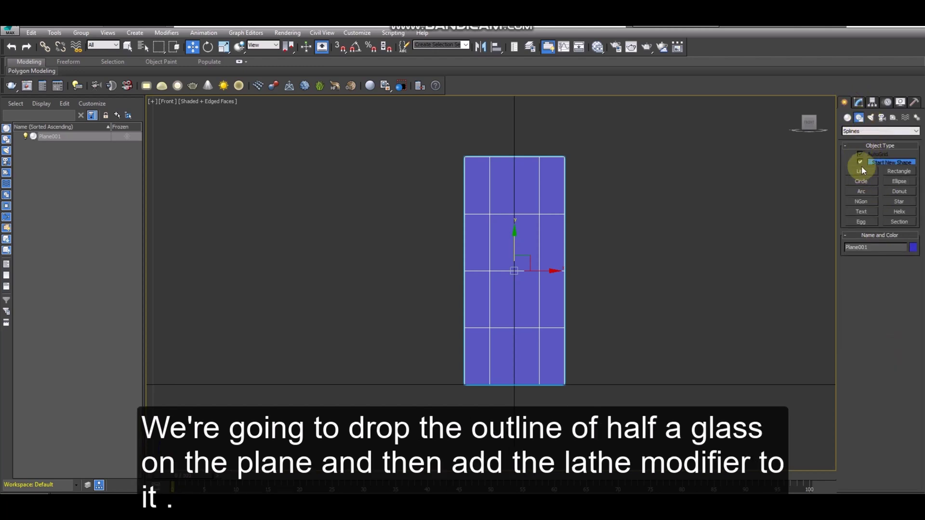
click(861, 169)
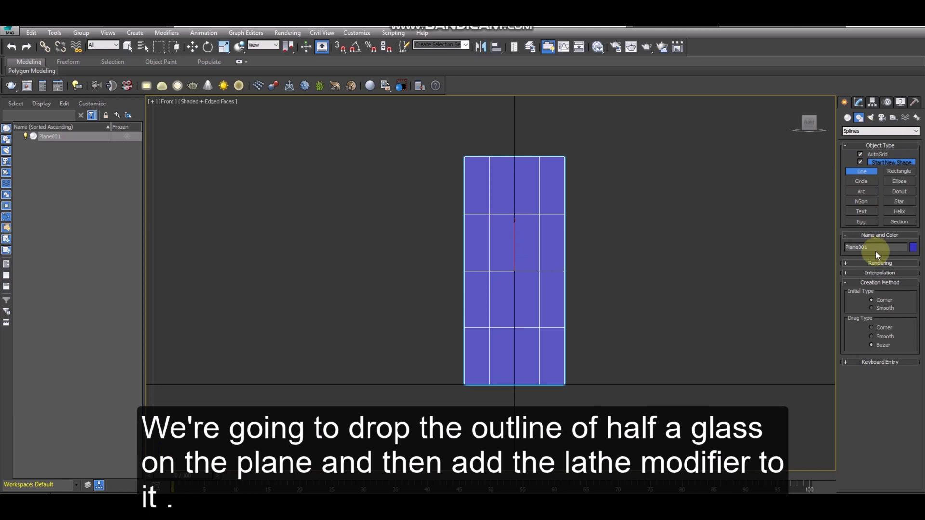
scroll(468, 385, up, 2)
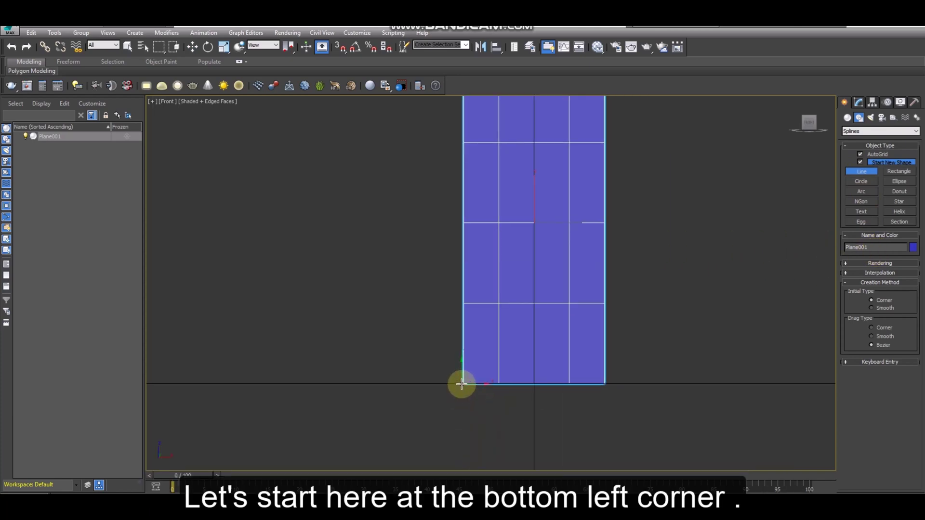
click(463, 384)
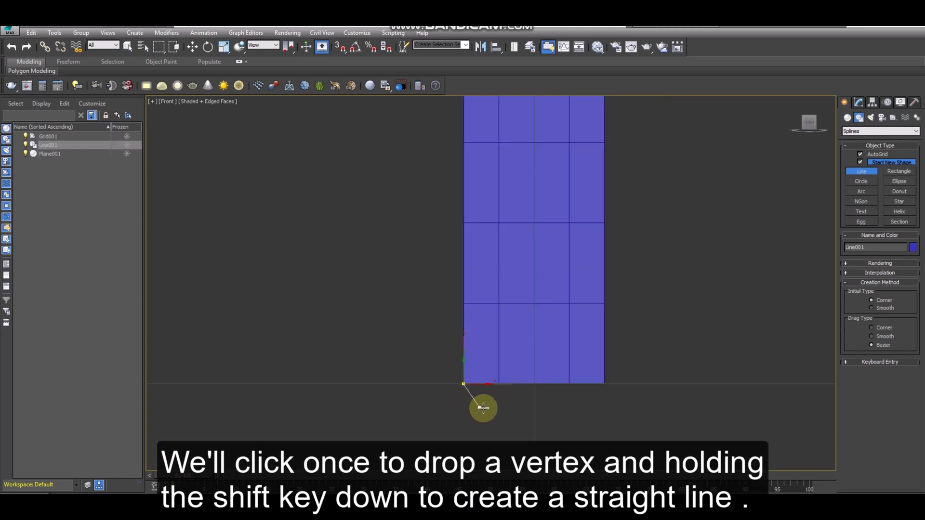
shift+click(533, 384)
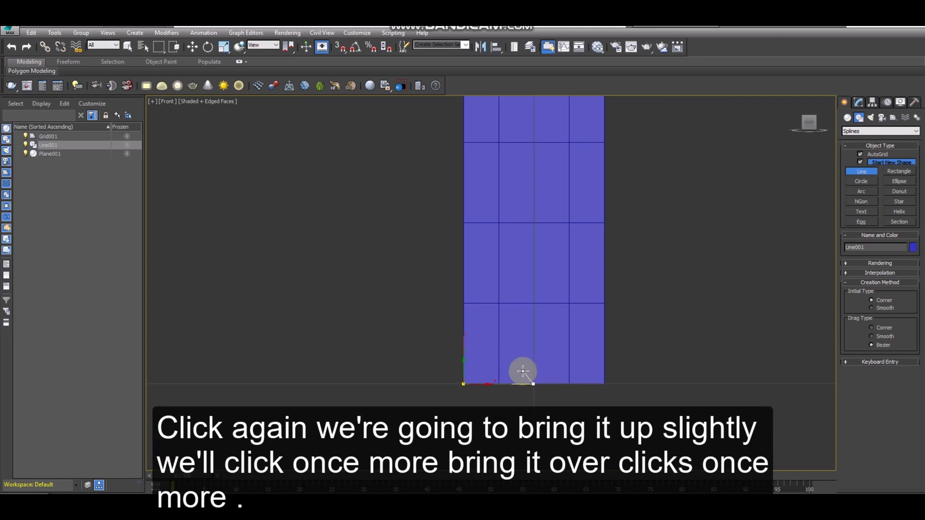
click(522, 371)
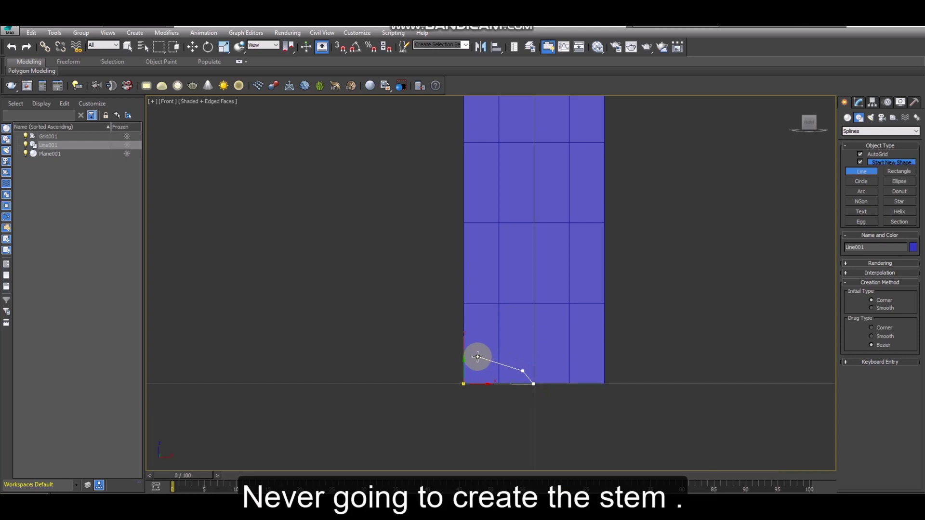
click(477, 357)
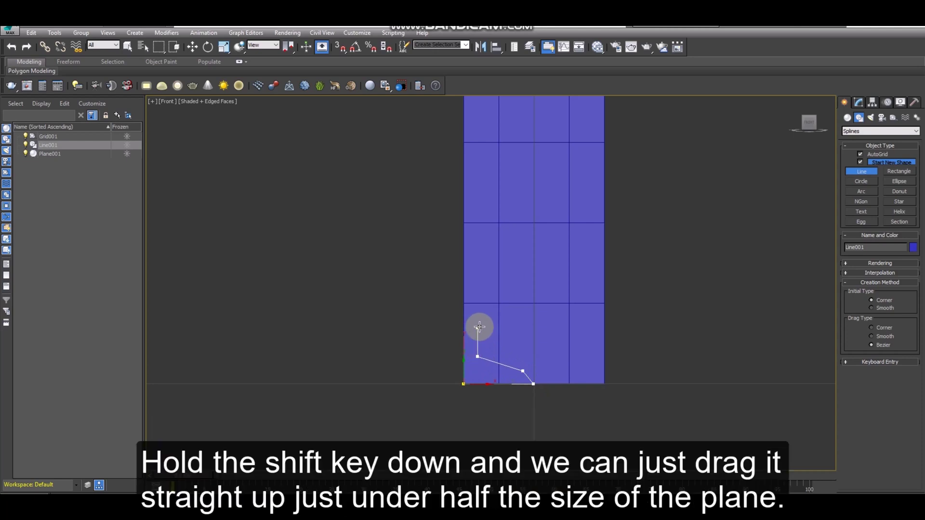
- Continue the line straight up for the stem to just under half the plane's height, then outline the bowl's outer side to the top edge
click(478, 231)
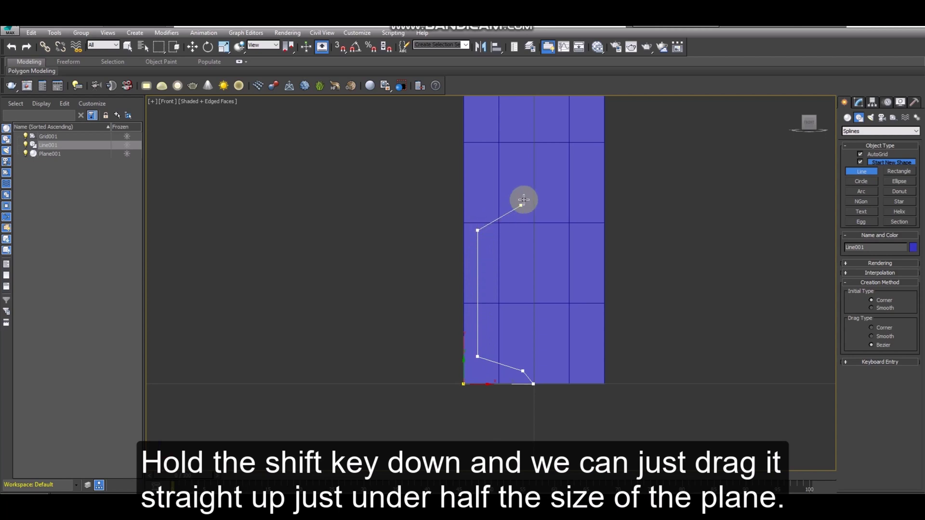
click(562, 158)
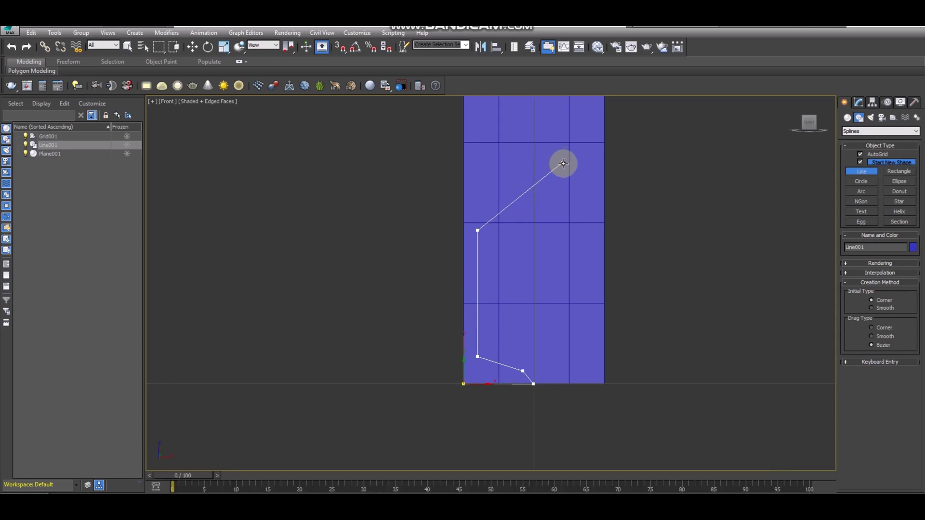
middle_drag(558, 171, 520, 265)
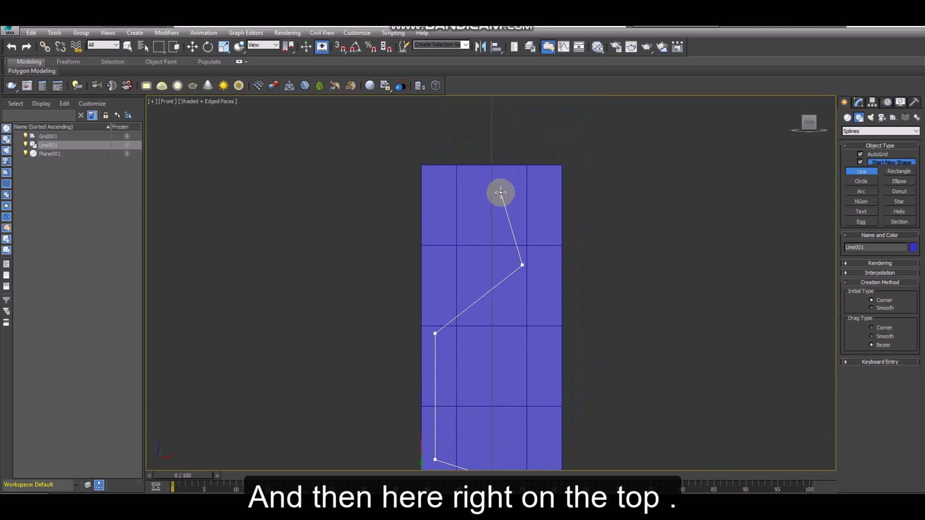
click(495, 165)
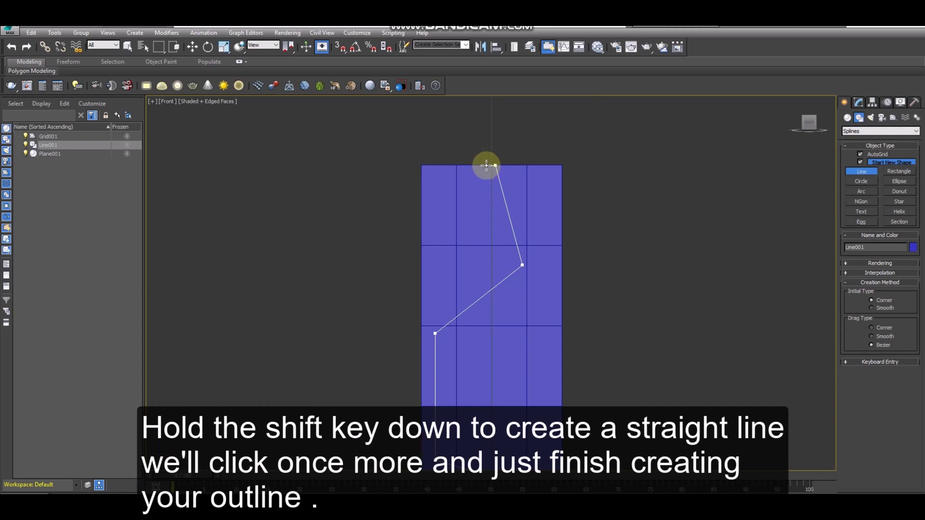
- Draw the narrow rim and the bowl's inner wall parallel to the outer one, ending the line on the plane's left edge
click(486, 166)
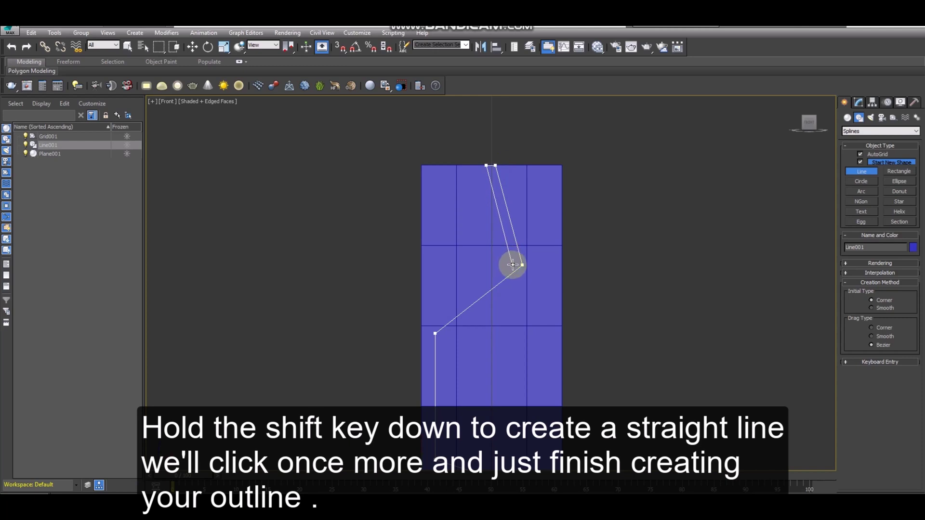
click(512, 264)
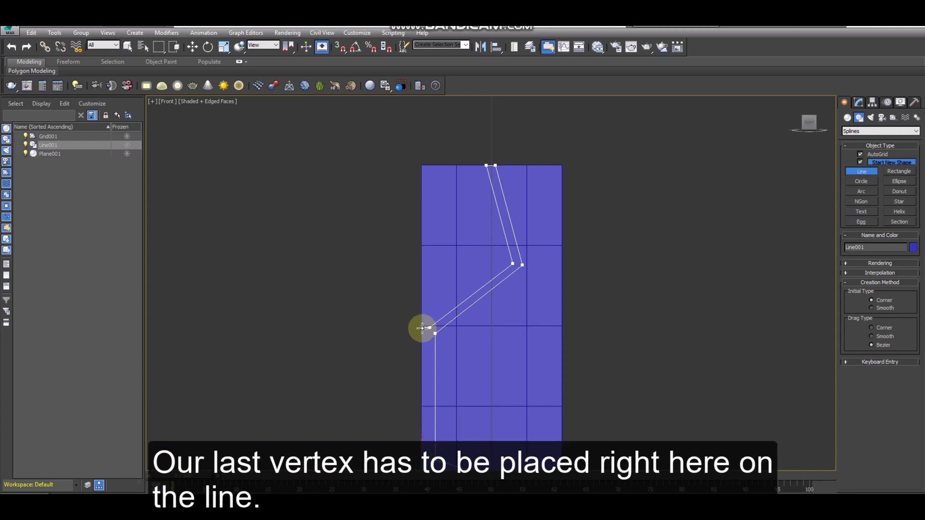
click(422, 327)
right_click(409, 336)
- Move the bowl's upper outer wall segment slightly inward to thin the wall, working in the line's Segment sub-object mode
middle_drag(496, 347, 485, 294)
scroll(499, 302, down, 2)
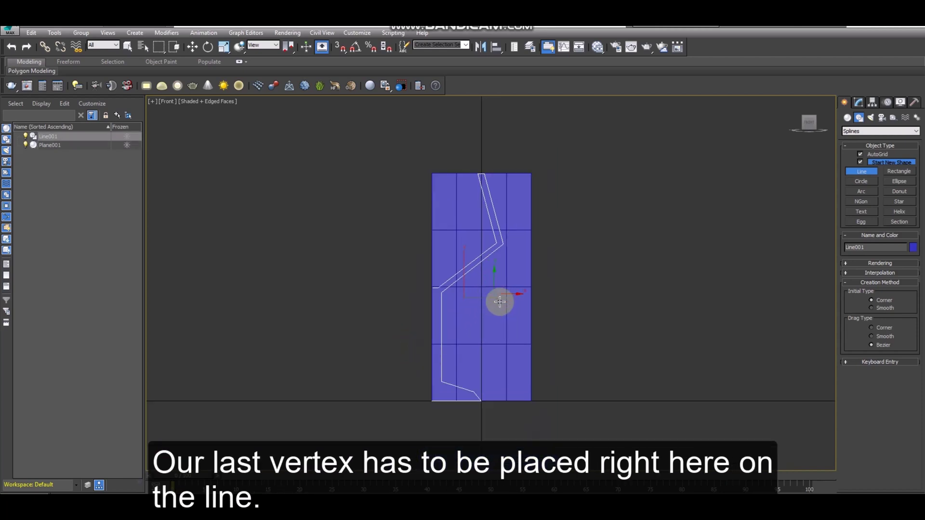
scroll(530, 262, down, 2)
middle_drag(530, 262, 480, 241)
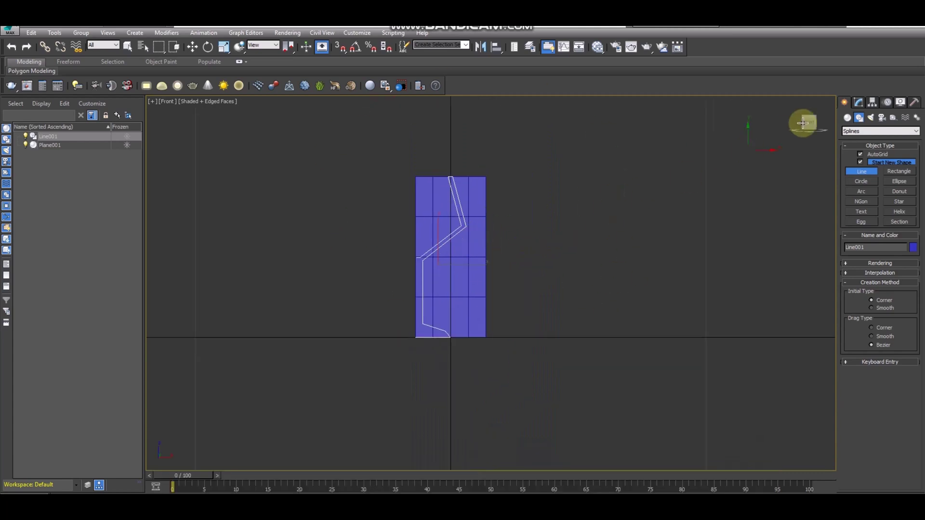
click(859, 103)
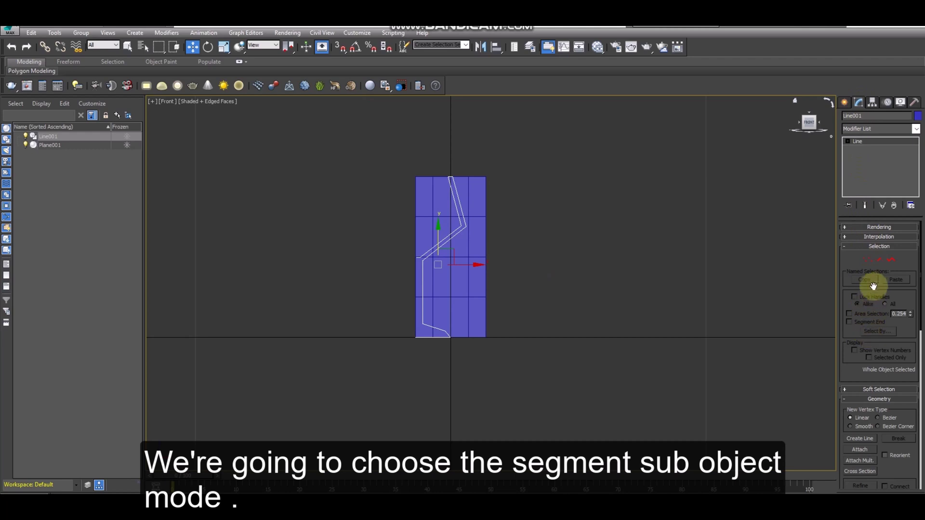
click(880, 259)
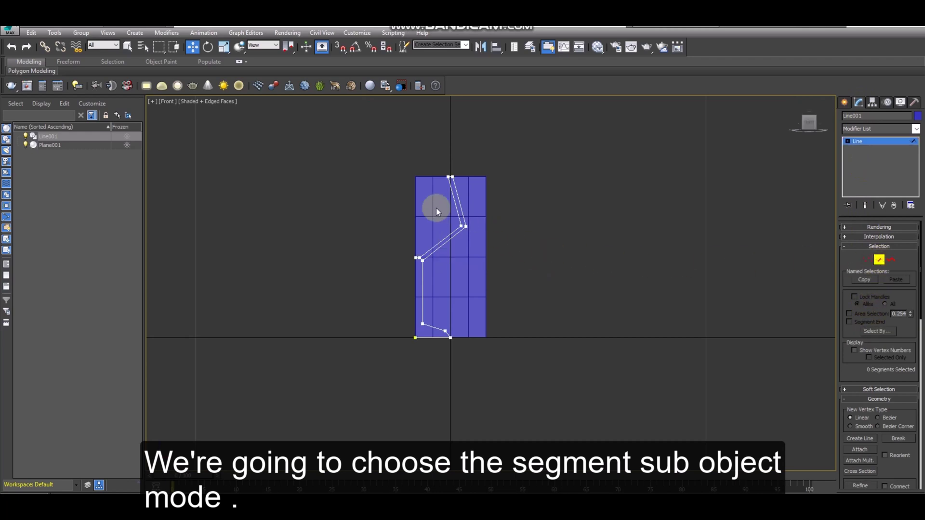
scroll(433, 207, up, 3)
click(483, 196)
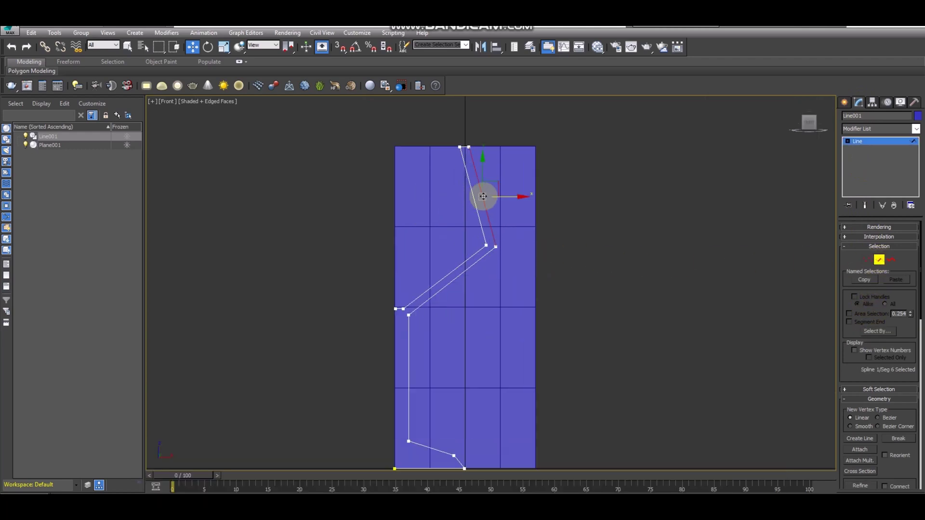
drag(501, 198, 496, 197)
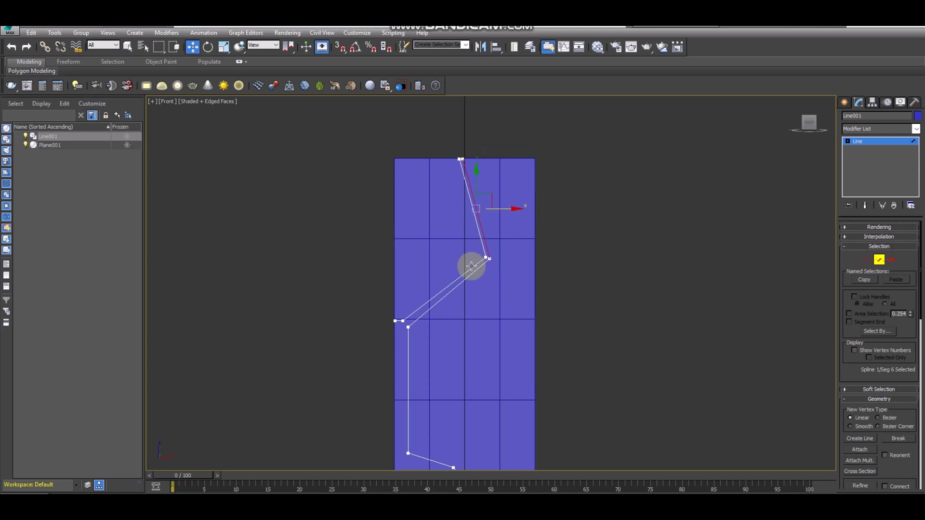
- Select the two rim vertices in Vertex sub-object mode and raise them onto the plane's top edge
scroll(485, 236, up, 4)
middle_drag(476, 220, 497, 277)
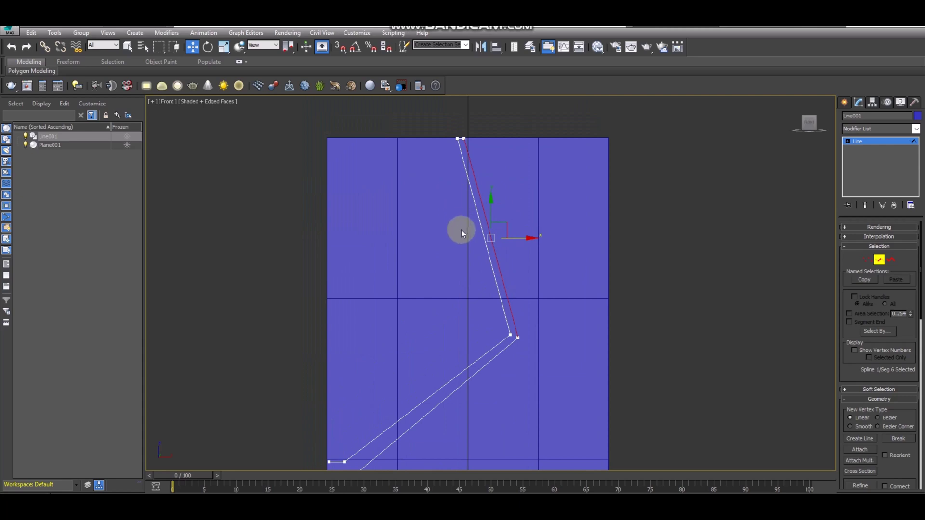
click(867, 260)
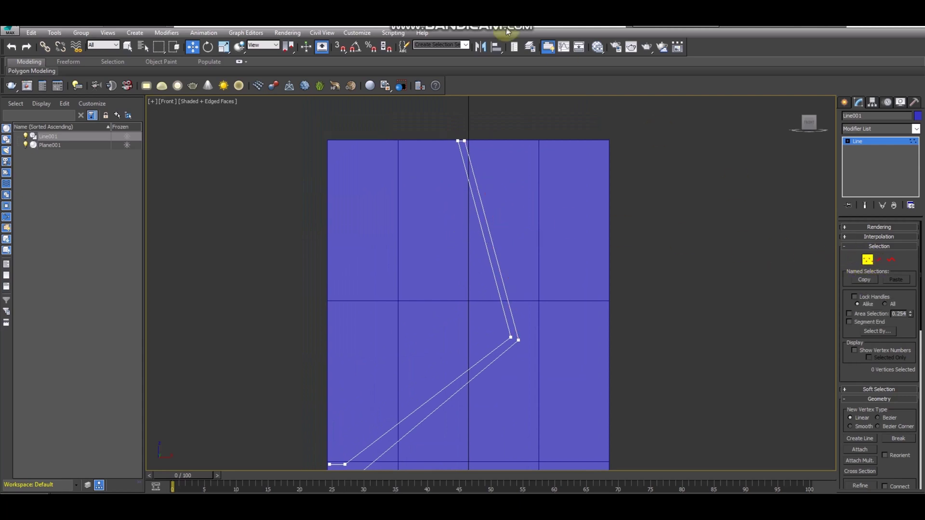
drag(466, 134, 439, 158)
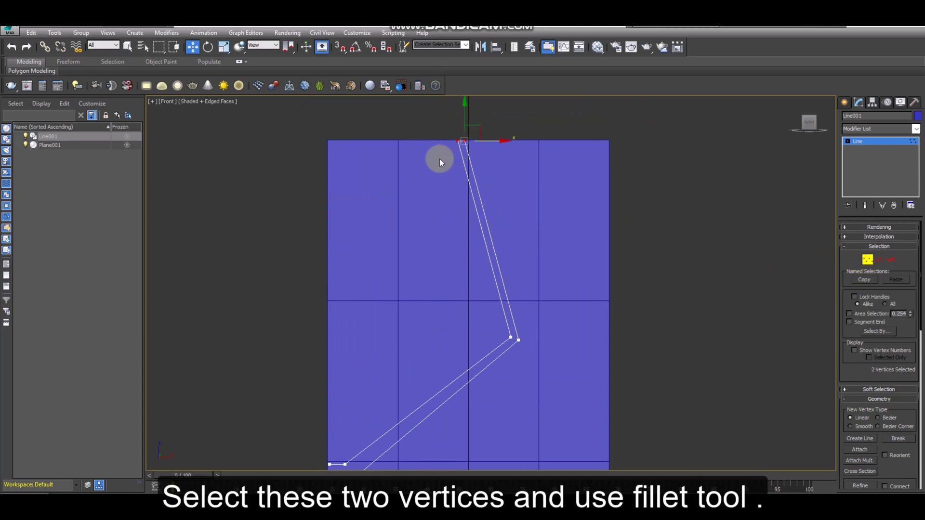
key(z)
scroll(420, 159, down, 3)
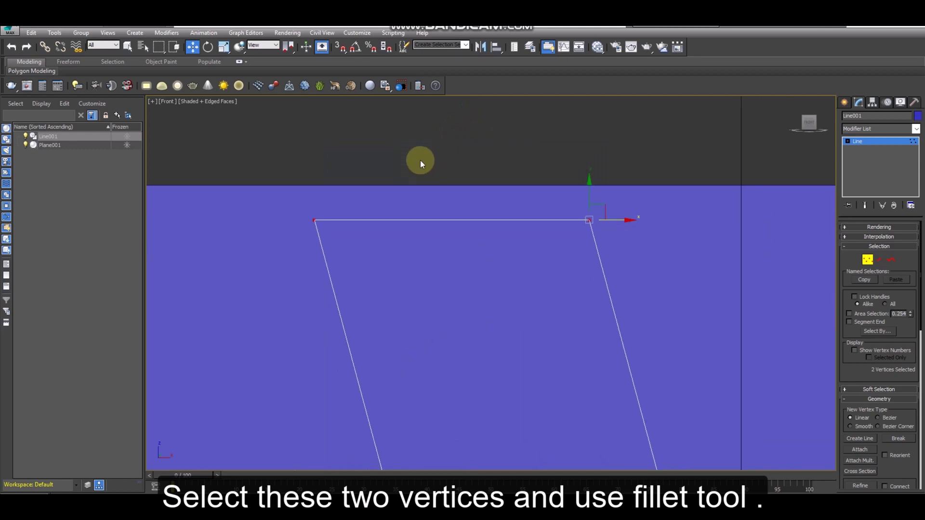
mouse_move(588, 186)
mouse_down()
mouse_move(584, 149)
mouse_move(528, 154)
mouse_up()
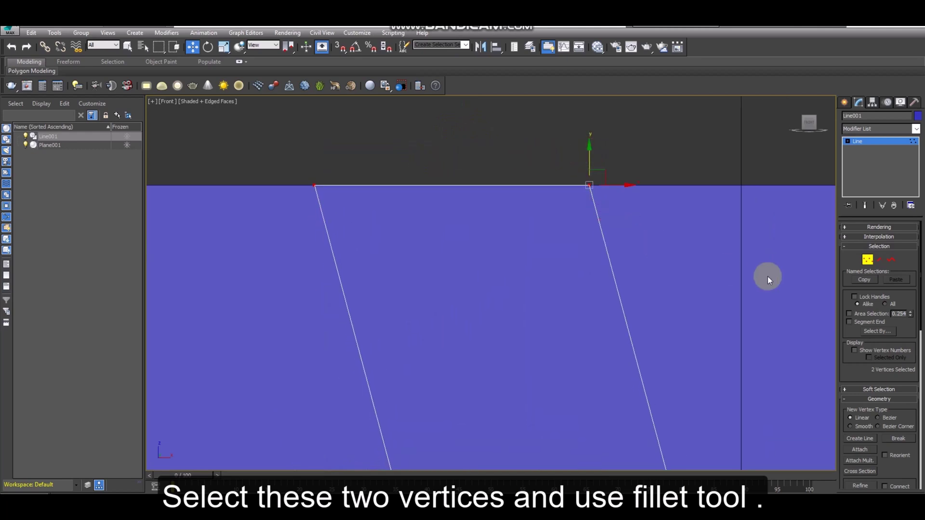
- Fillet the two selected rim vertices until their arcs meet, forming a fully rounded rim
scroll(852, 337, down, 5)
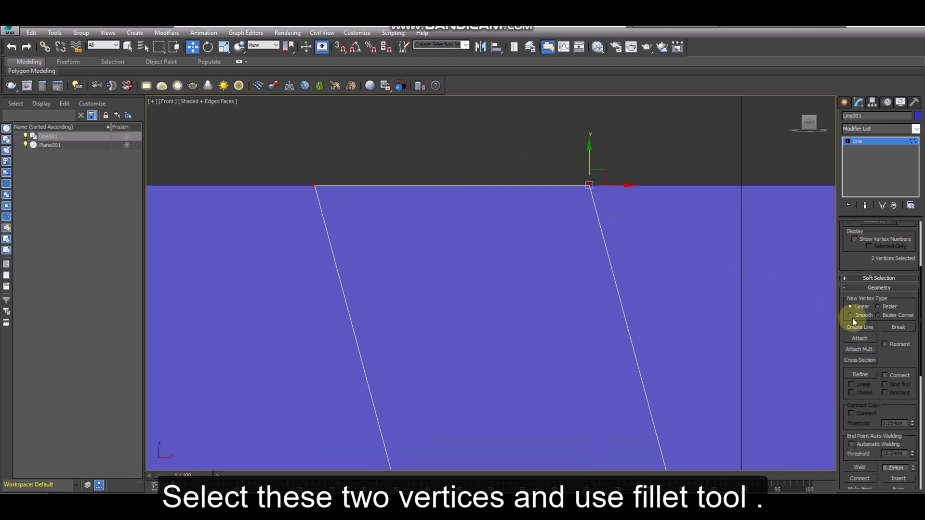
scroll(878, 317, down, 1)
click(870, 299)
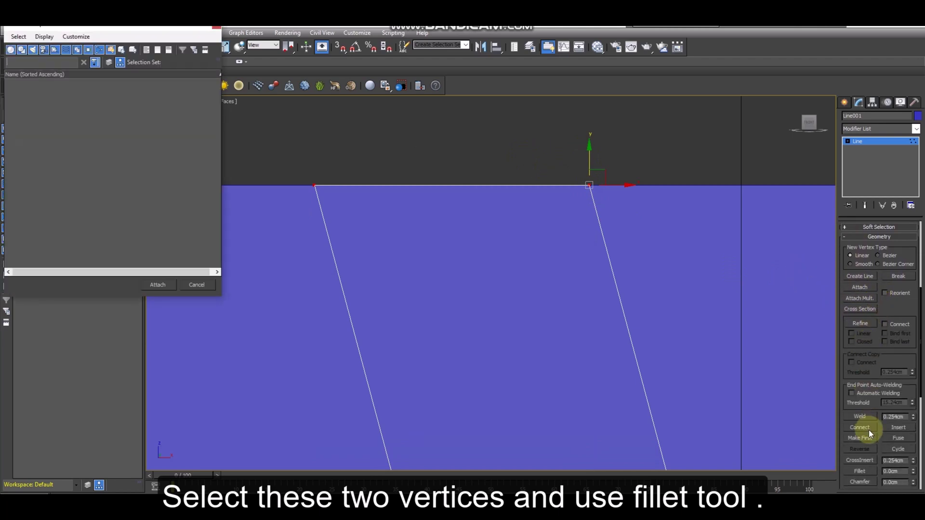
click(216, 28)
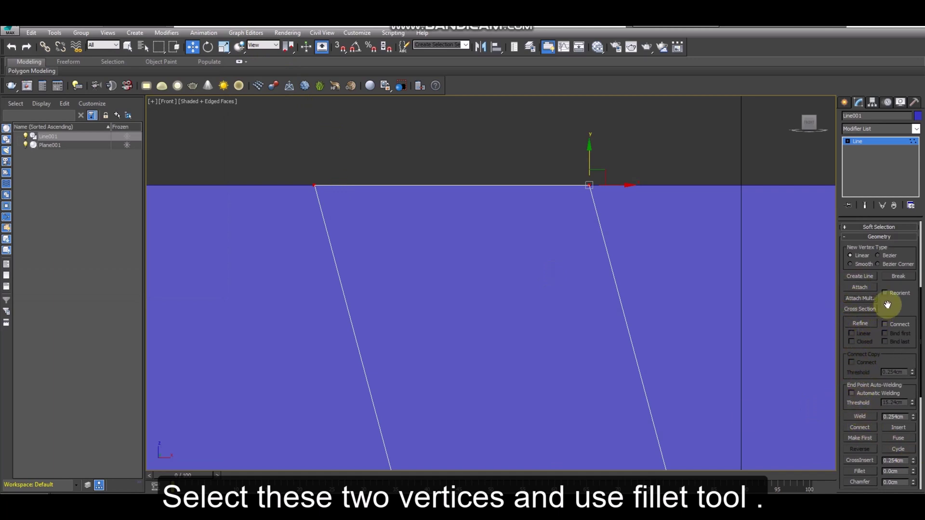
scroll(888, 308, down, 1)
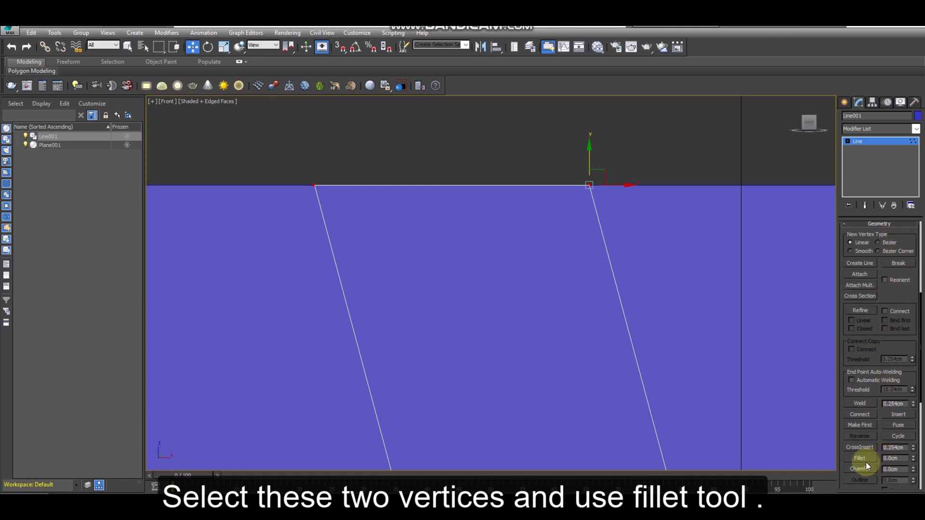
click(861, 458)
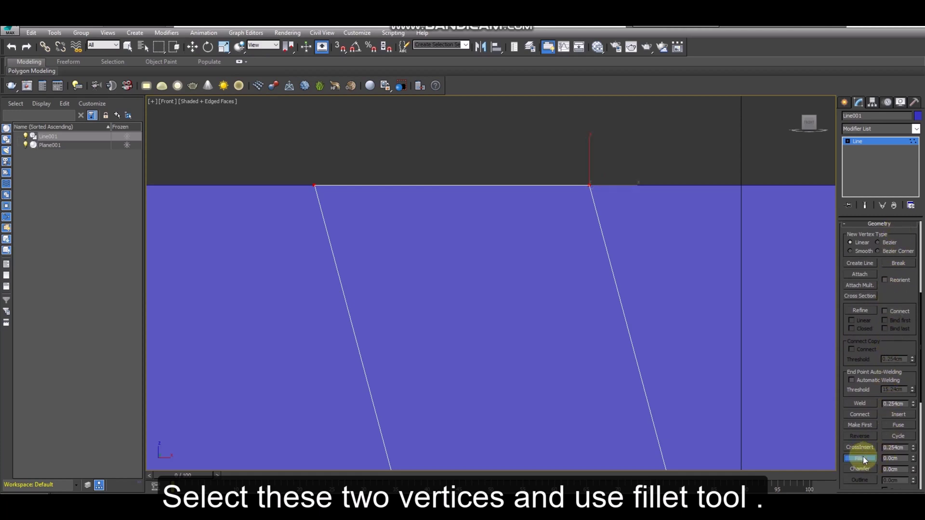
drag(588, 184, 603, 38)
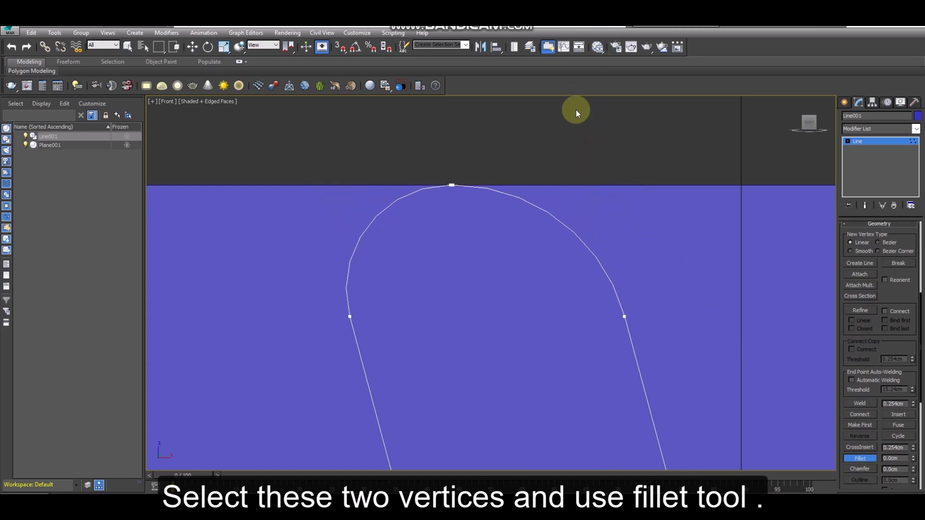
- Weld the two vertices that meet at the peak of the rounded rim, and leave the Fillet tool
scroll(527, 189, down, 4)
middle_drag(526, 189, 556, 257)
scroll(557, 257, down, 2)
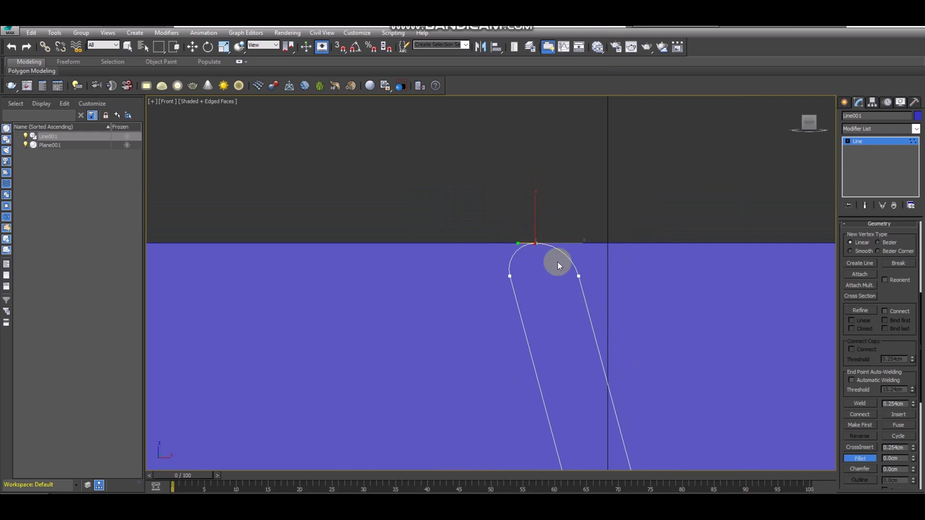
drag(563, 216, 520, 253)
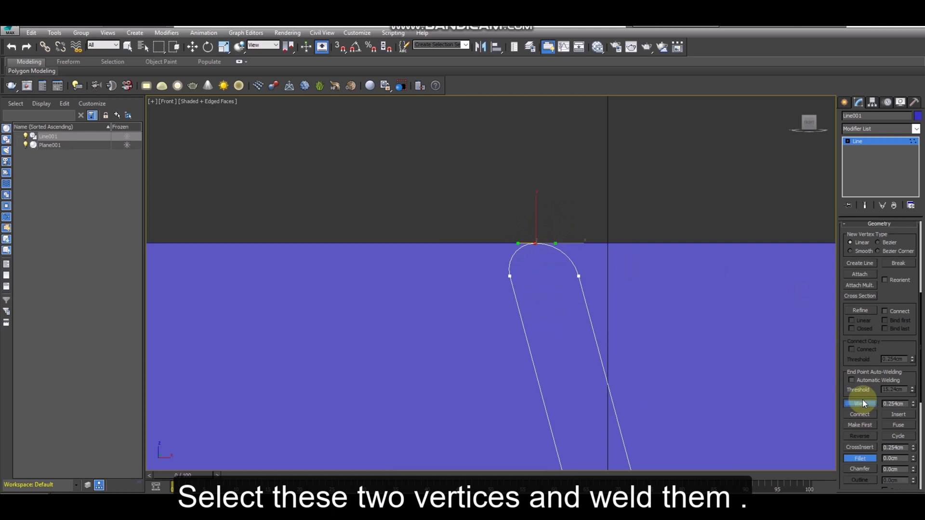
click(866, 457)
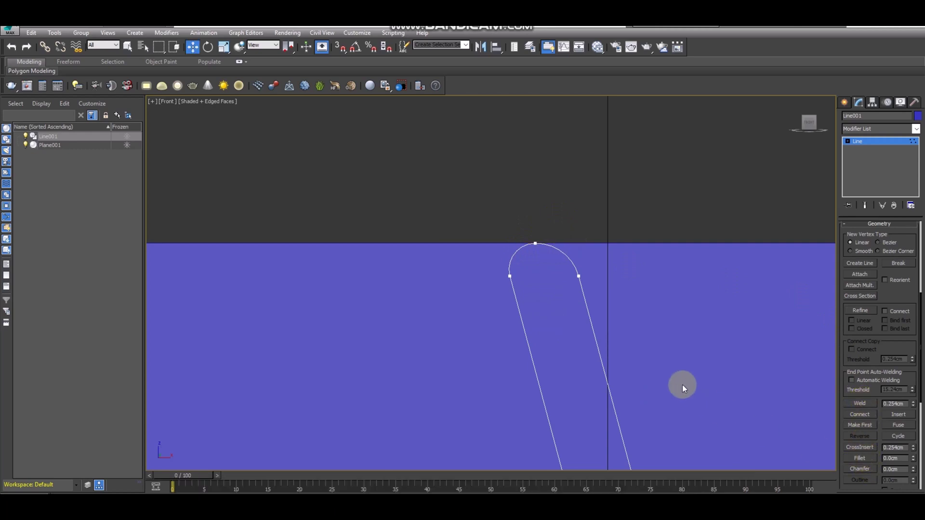
- Convert the vertex at the lower end of the bowl's inner wall to Bezier
scroll(679, 383, down, 8)
scroll(578, 254, down, 2)
middle_drag(547, 209, 473, 284)
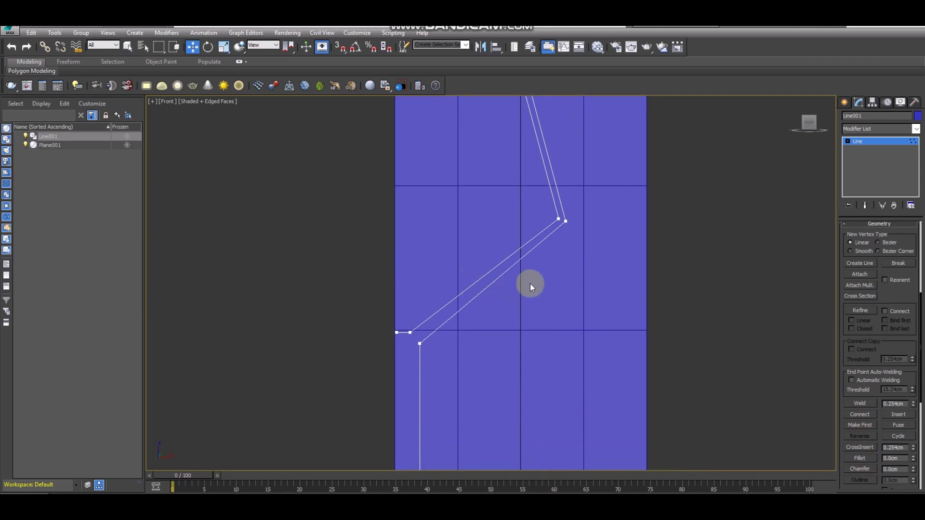
middle_drag(530, 283, 526, 261)
middle_drag(468, 359, 464, 340)
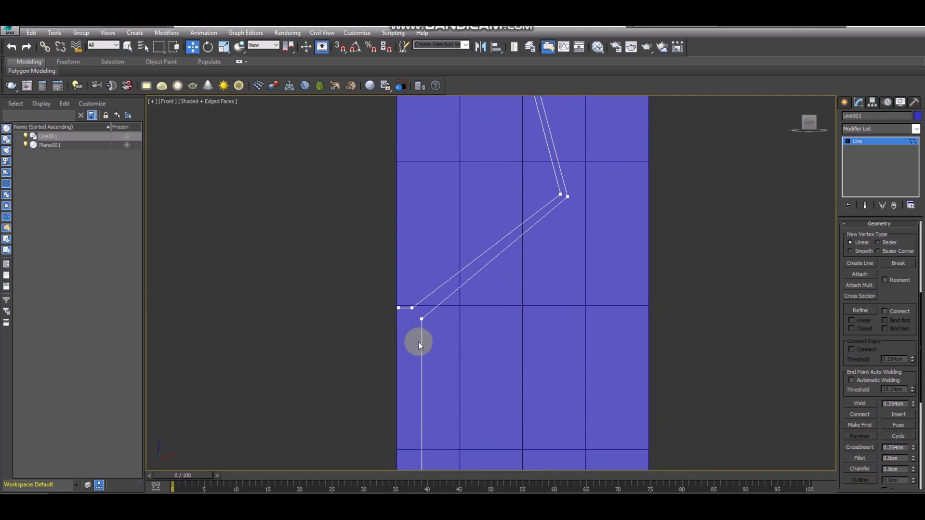
scroll(396, 307, up, 3)
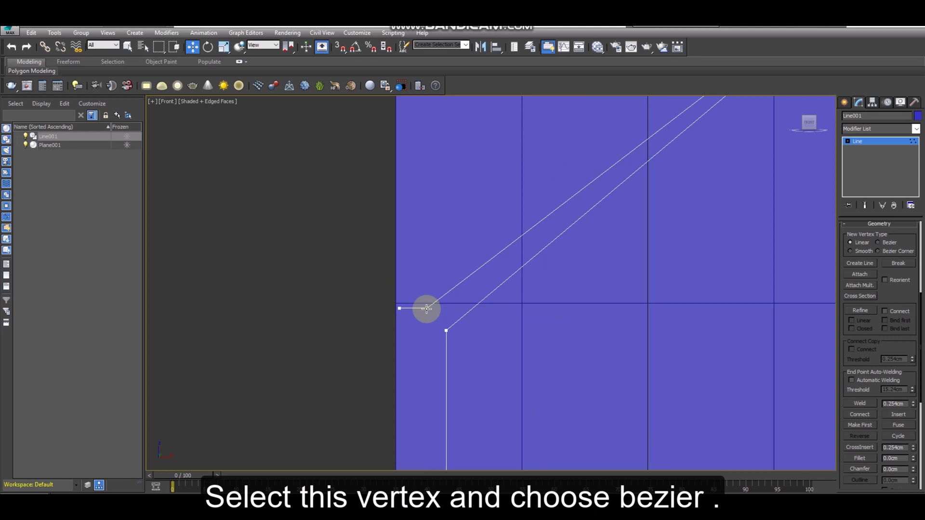
click(426, 308)
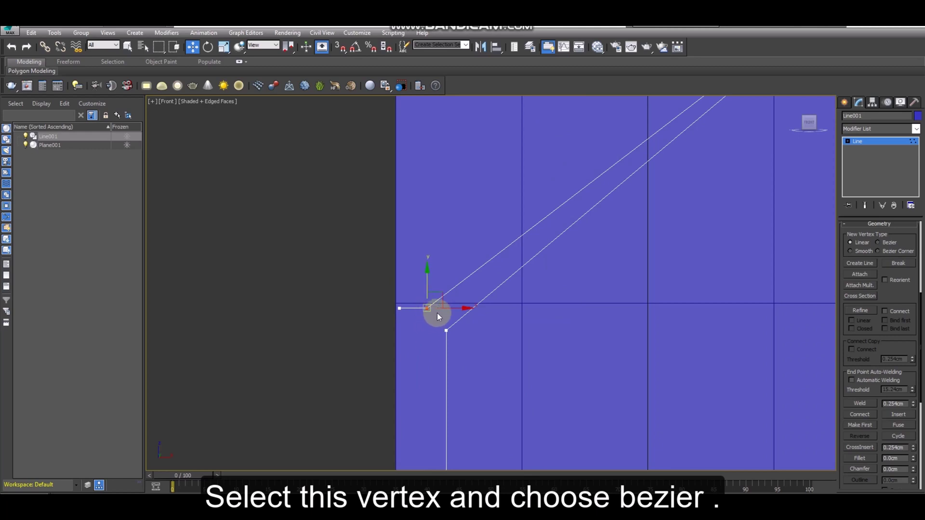
right_click(437, 313)
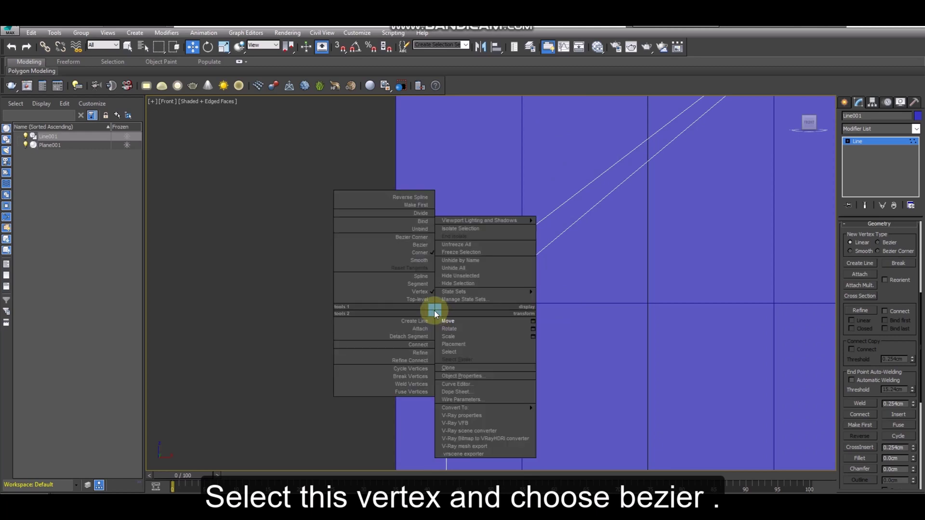
click(420, 247)
scroll(512, 239, down, 3)
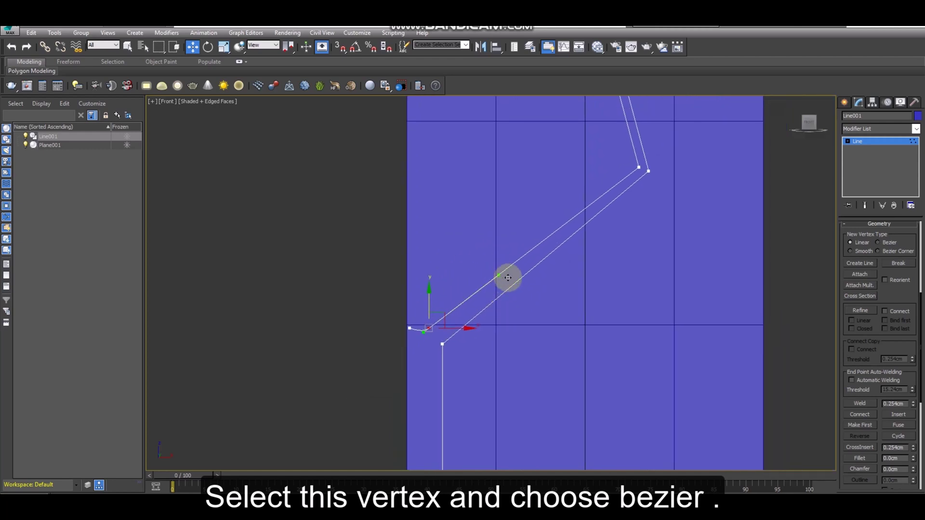
- Lower the Bezier vertex's outer tangent handle so the inner wall curves gently toward the bowl's floor
click(504, 280)
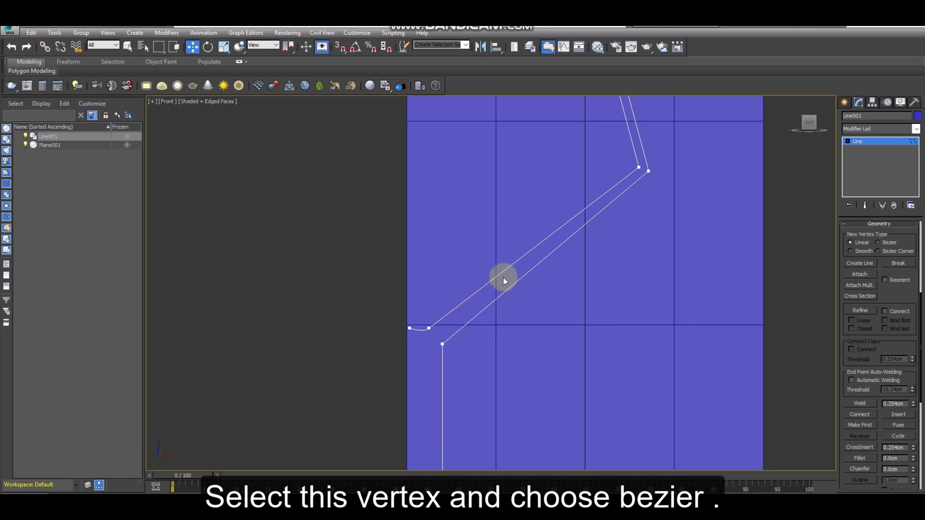
click(429, 328)
drag(498, 275, 517, 293)
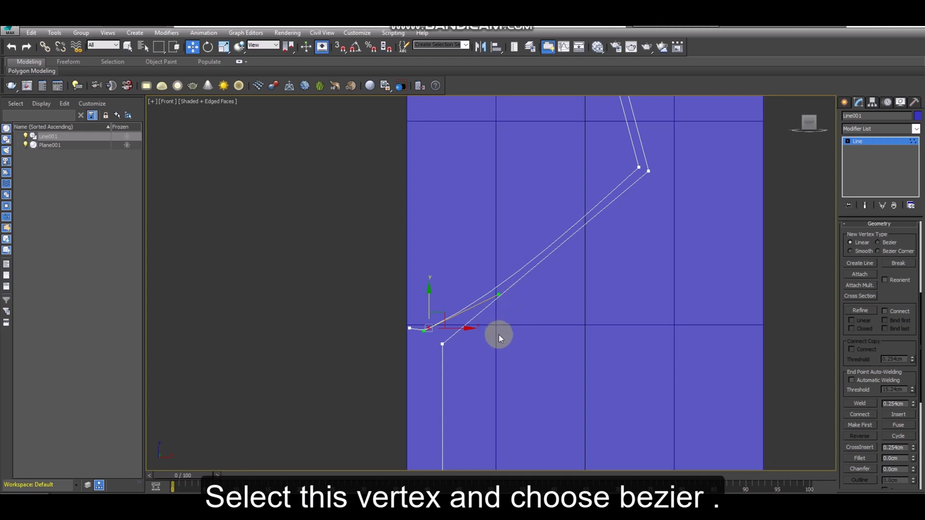
middle_drag(517, 314, 536, 291)
scroll(606, 222, up, 2)
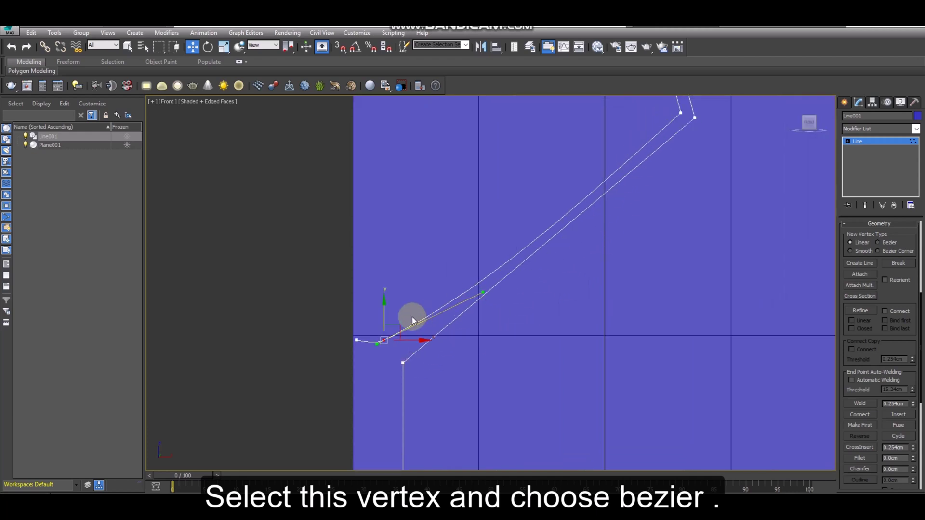
drag(483, 294, 481, 301)
scroll(481, 301, down, 3)
click(460, 340)
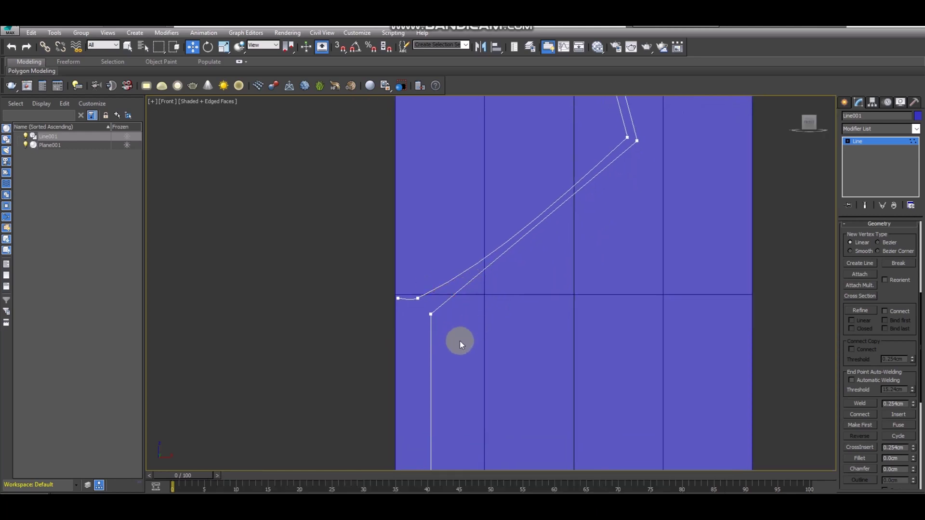
- Fillet the vertices at the upper and lower ends of the stem together, rounding its transitions to bowl and base
scroll(431, 288, down, 4)
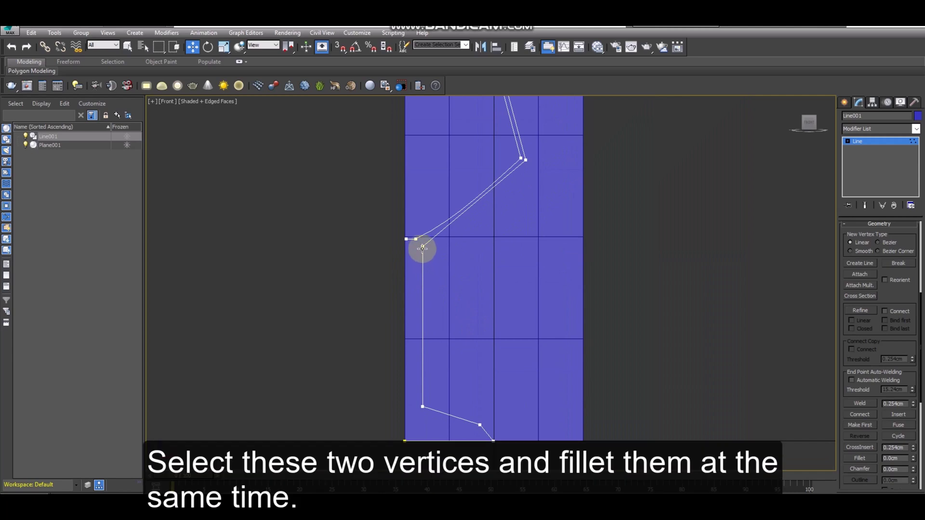
click(422, 247)
click(423, 406)
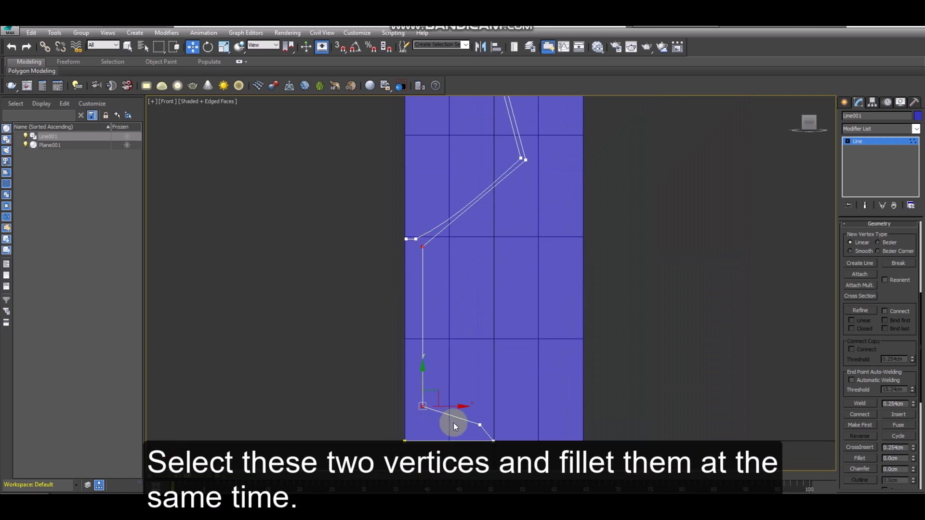
click(859, 458)
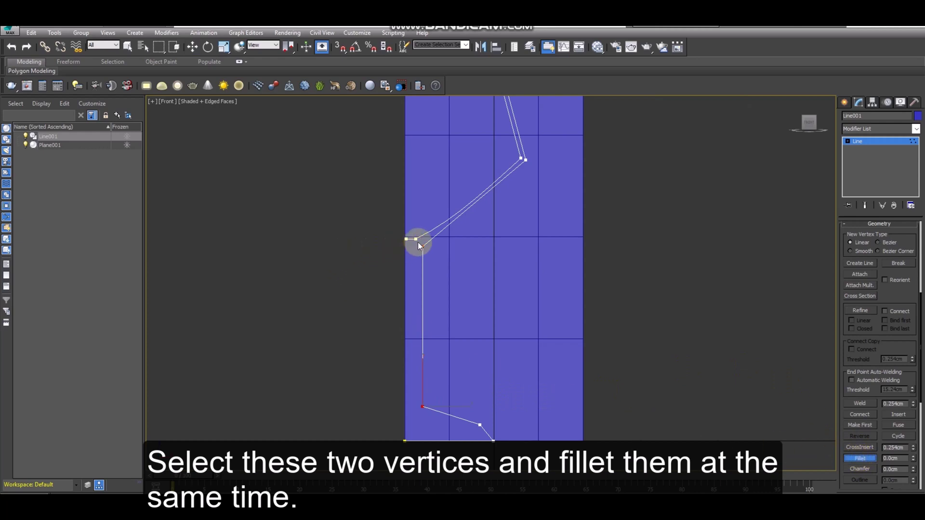
drag(423, 405, 426, 392)
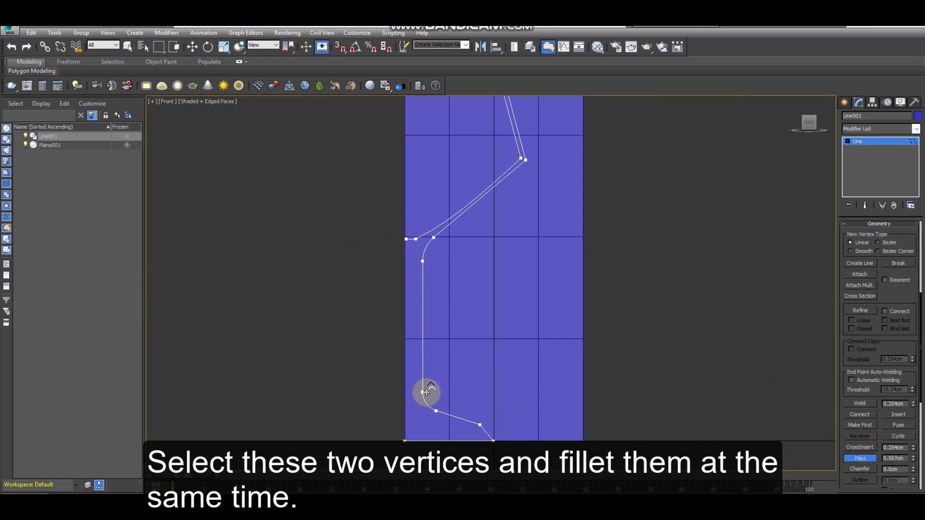
drag(426, 392, 427, 389)
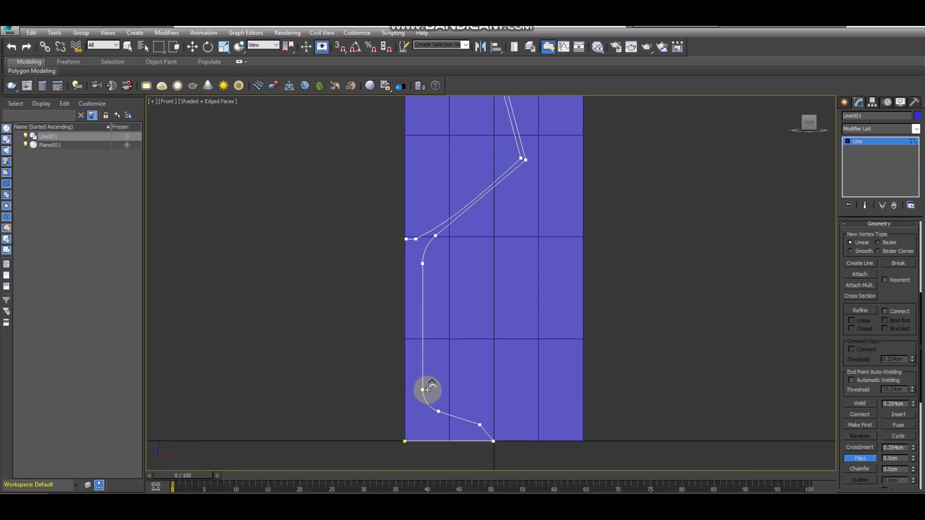
- Leave the Fillet tool and move the two vertices of the stem's straight section inward together to make the stem thinner
middle_drag(461, 369, 444, 327)
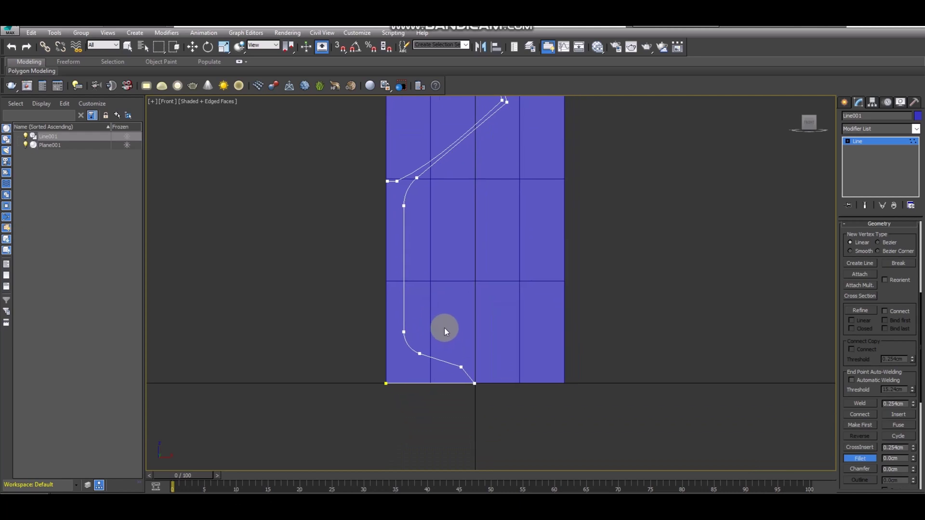
click(867, 458)
click(403, 206)
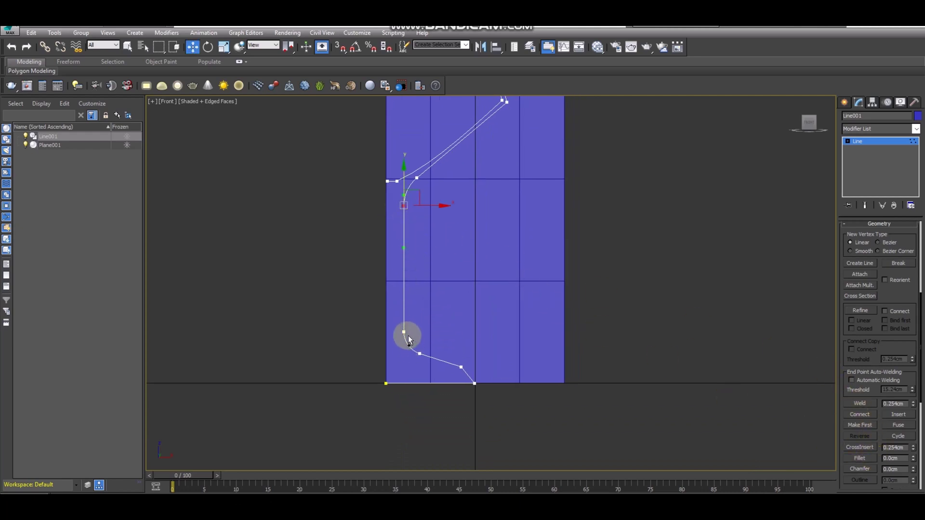
click(403, 333)
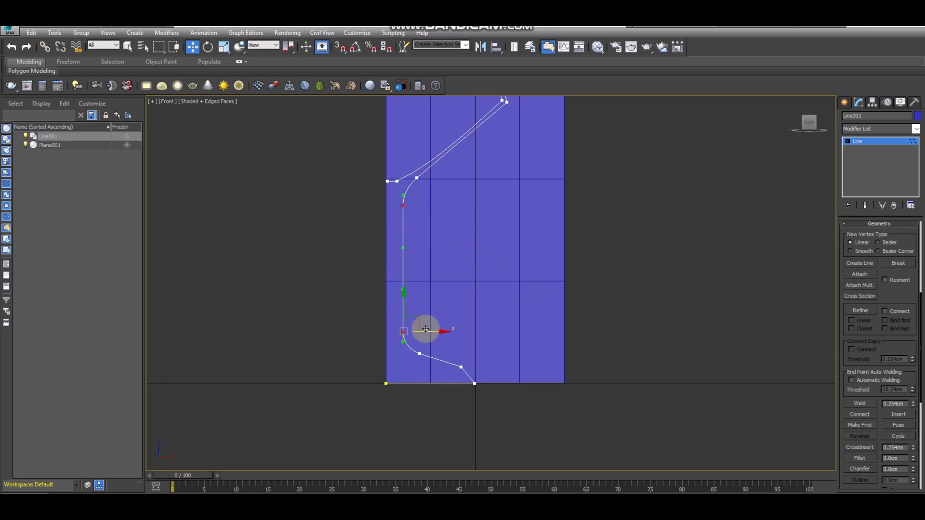
drag(424, 329, 418, 329)
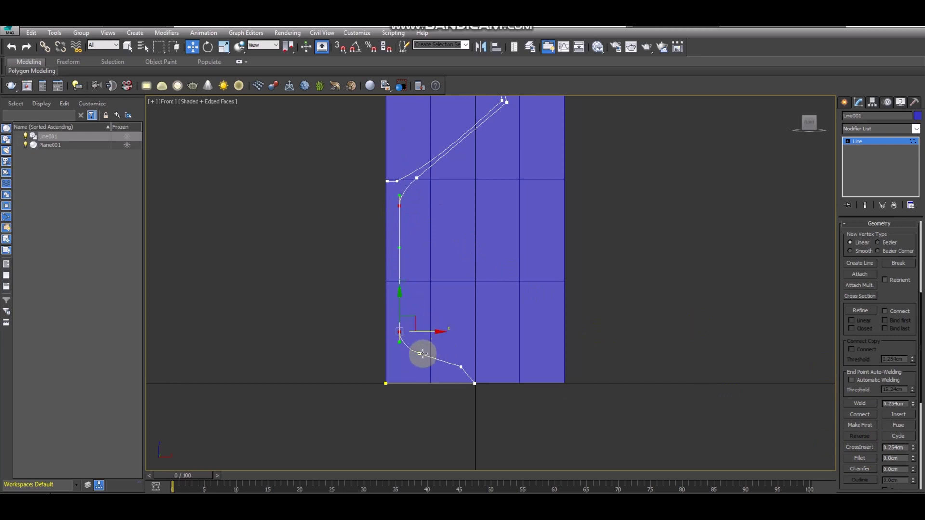
- Select the vertices along the base's upper outline and lower them slightly to make the base thinner
click(484, 319)
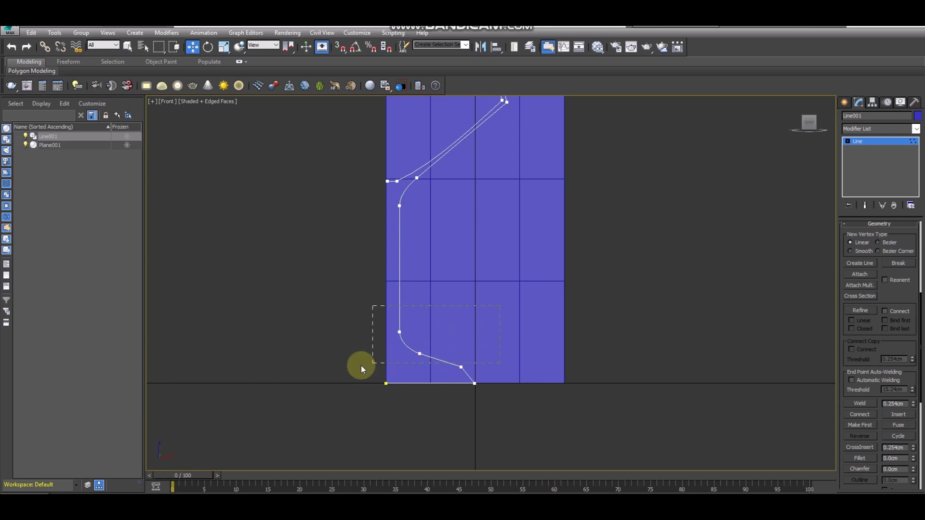
drag(361, 368, 336, 372)
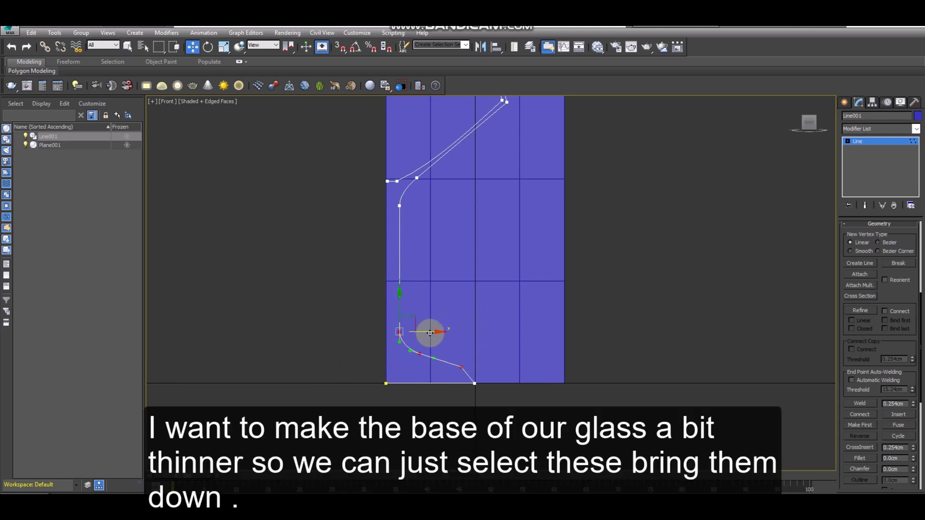
drag(400, 306, 399, 308)
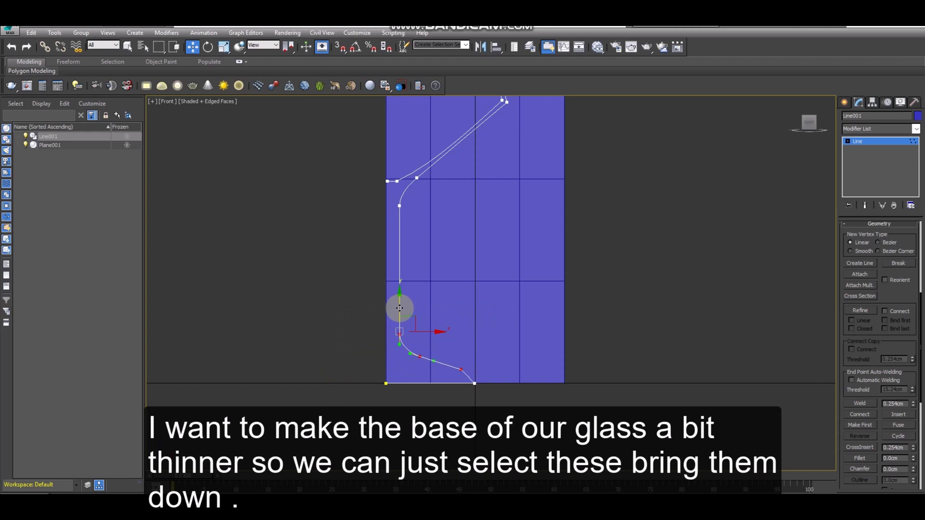
- Convert the corner vertex just above the base's outer edge to Smooth
scroll(463, 383, up, 5)
click(458, 344)
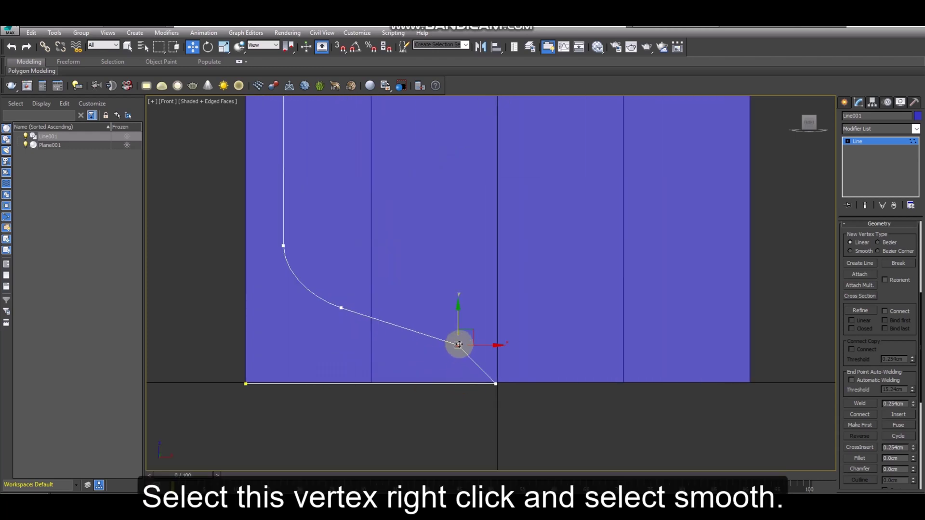
right_click(488, 322)
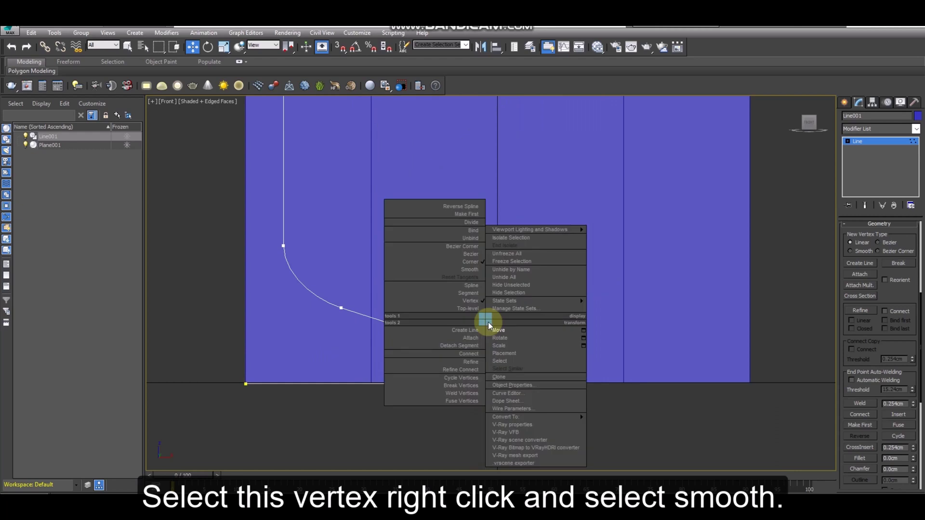
click(472, 269)
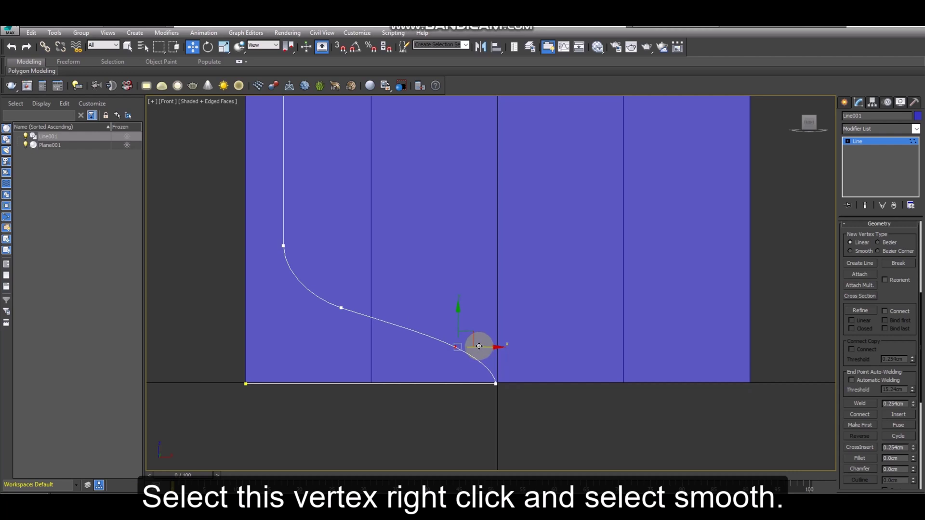
scroll(480, 347, down, 5)
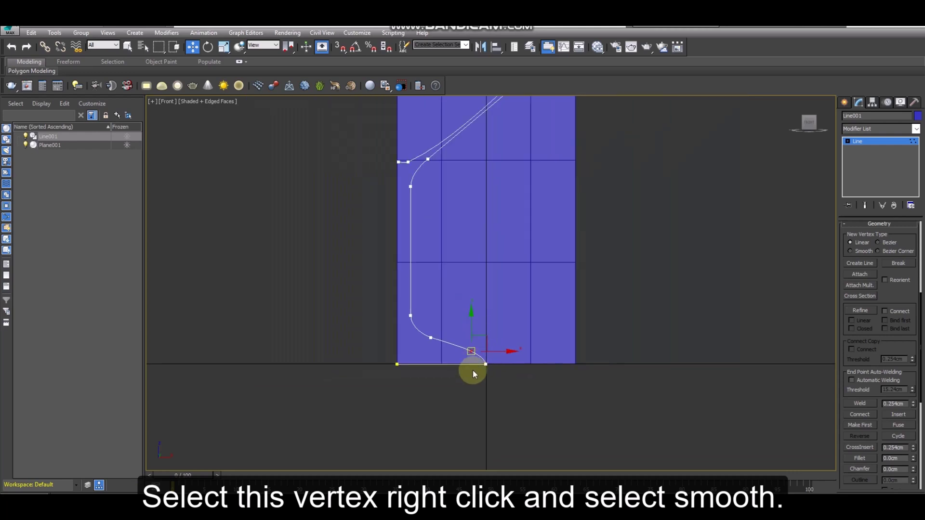
scroll(467, 375, up, 2)
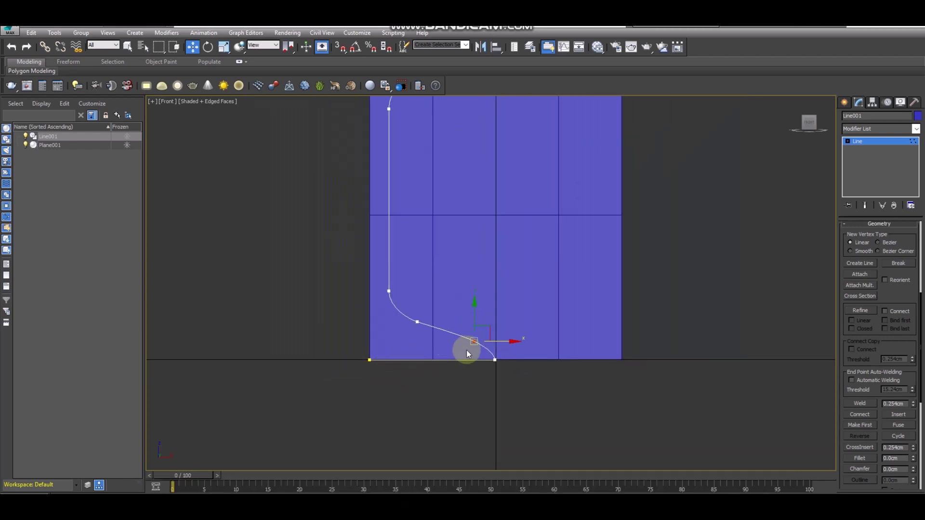
scroll(454, 258, down, 4)
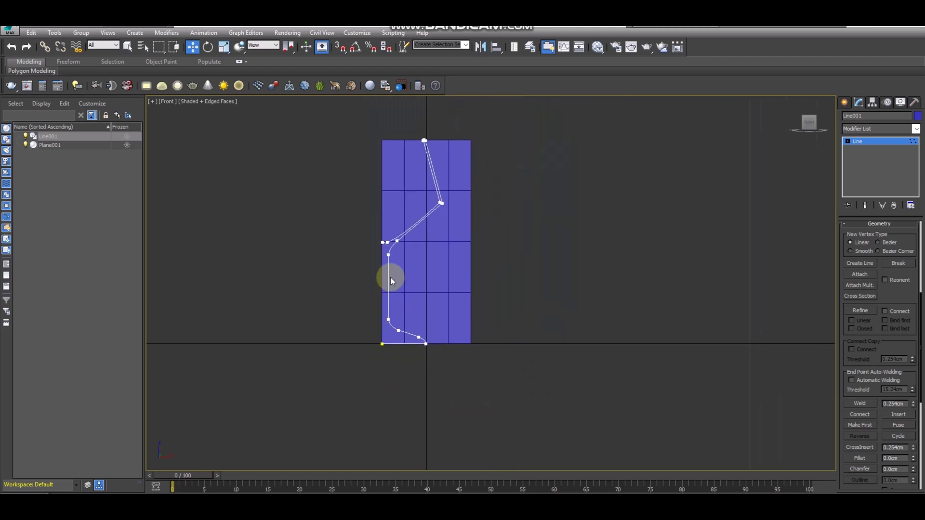
- Convert the inner and outer vertices at the bowl's widest point to Smooth
scroll(438, 202, up, 3)
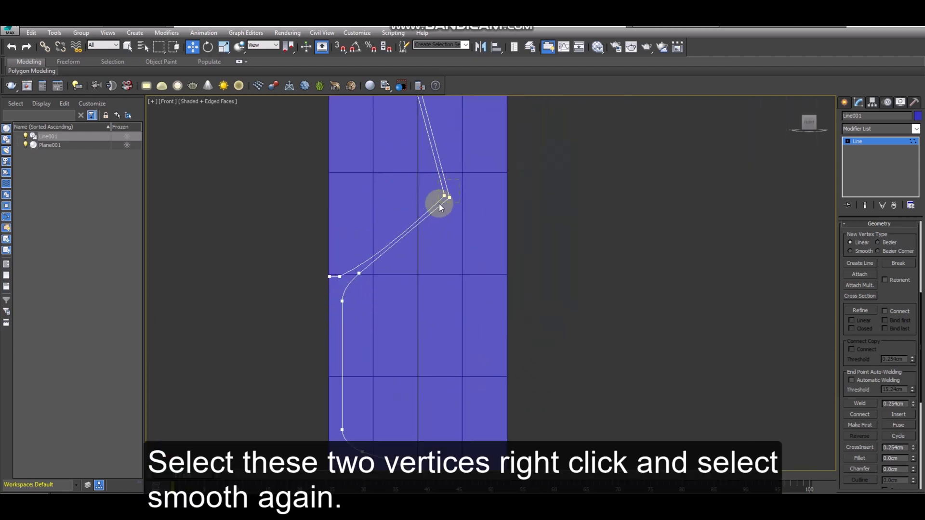
drag(439, 207, 440, 206)
scroll(444, 201, up, 3)
scroll(446, 205, down, 2)
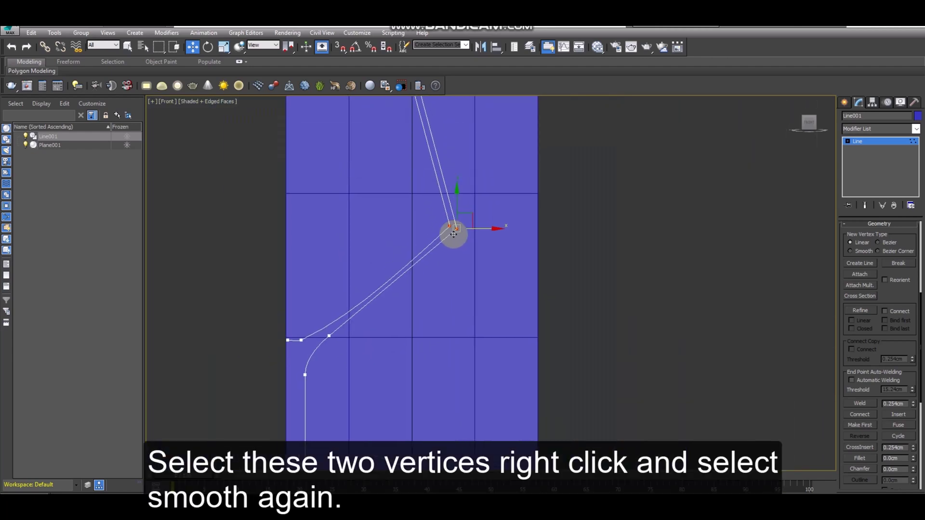
right_click(454, 235)
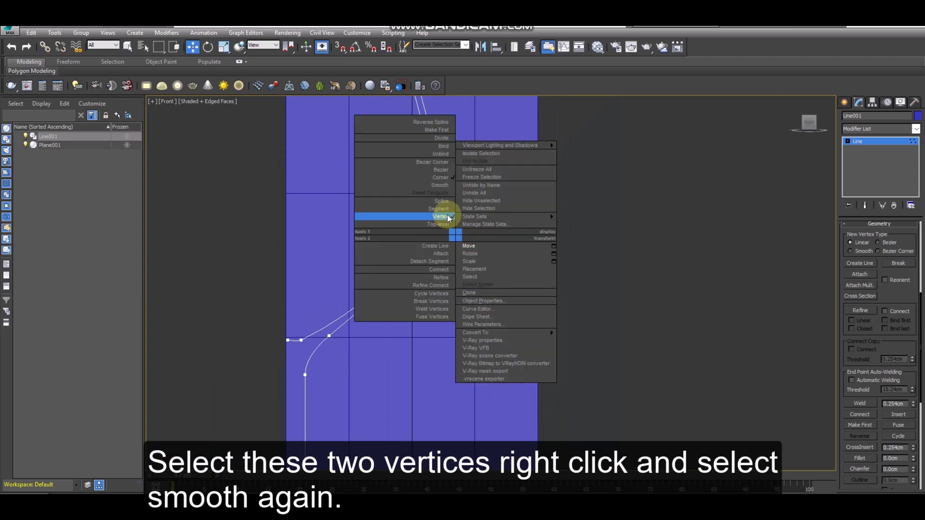
click(444, 185)
scroll(444, 200, down, 3)
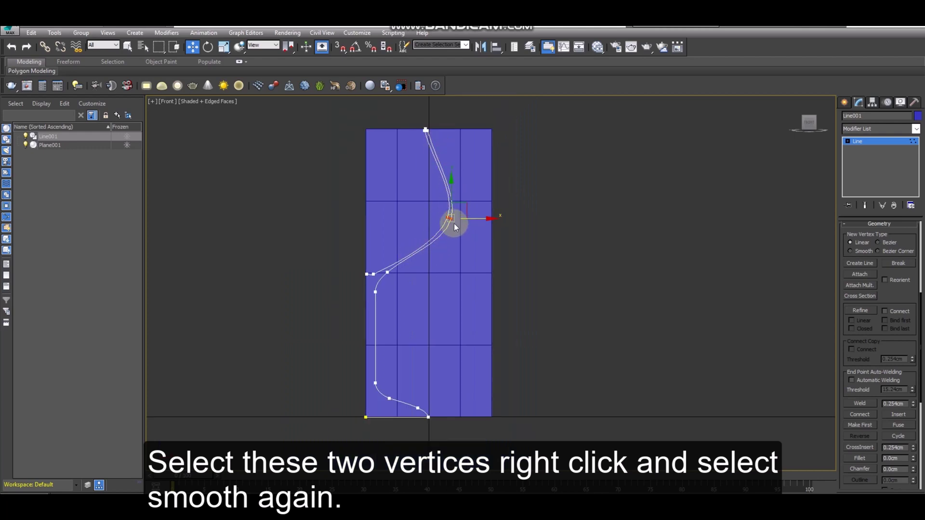
- Move the inner vertex at the bowl's widest point slightly outward so the wall becomes thinner there
scroll(449, 219, up, 4)
scroll(449, 219, down, 4)
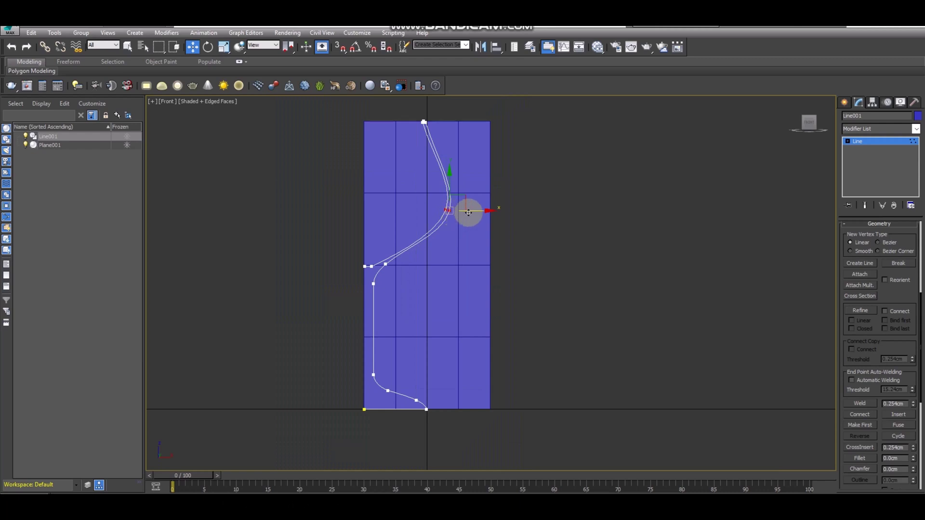
drag(470, 212, 469, 213)
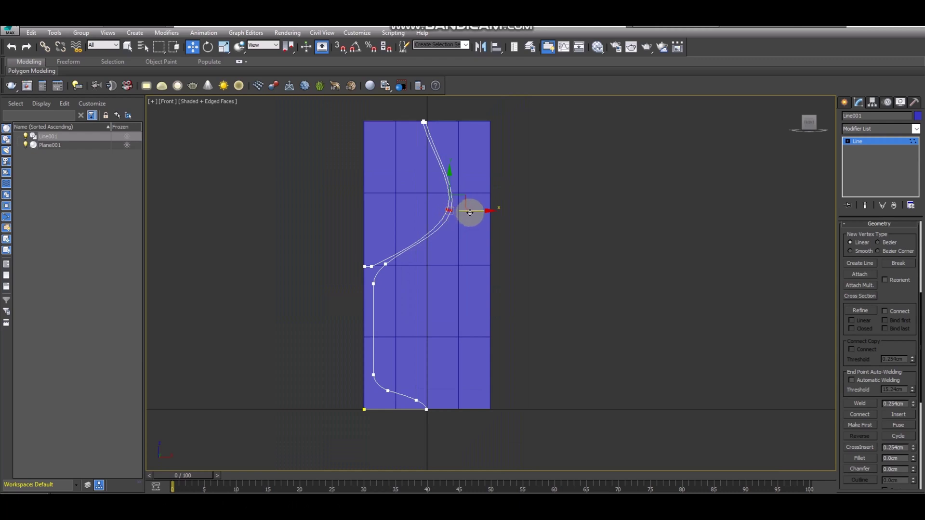
scroll(470, 212, up, 3)
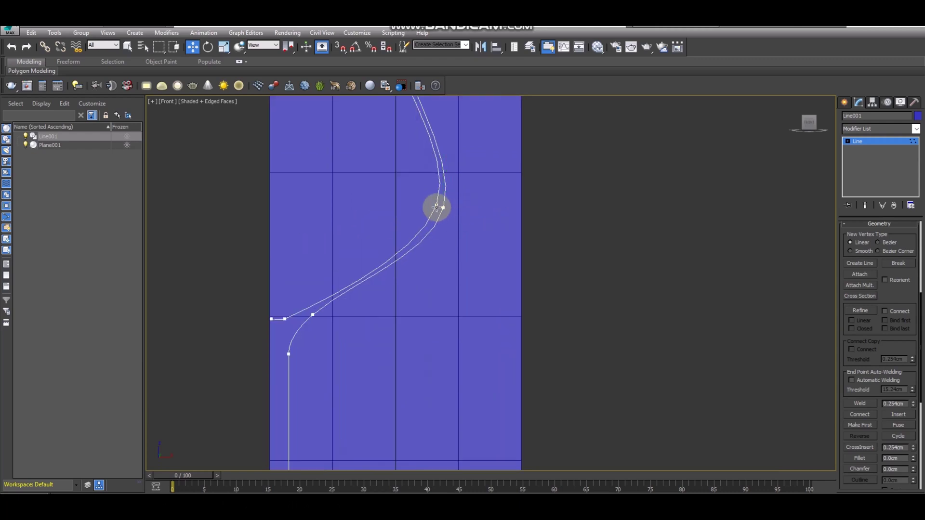
scroll(449, 210, up, 3)
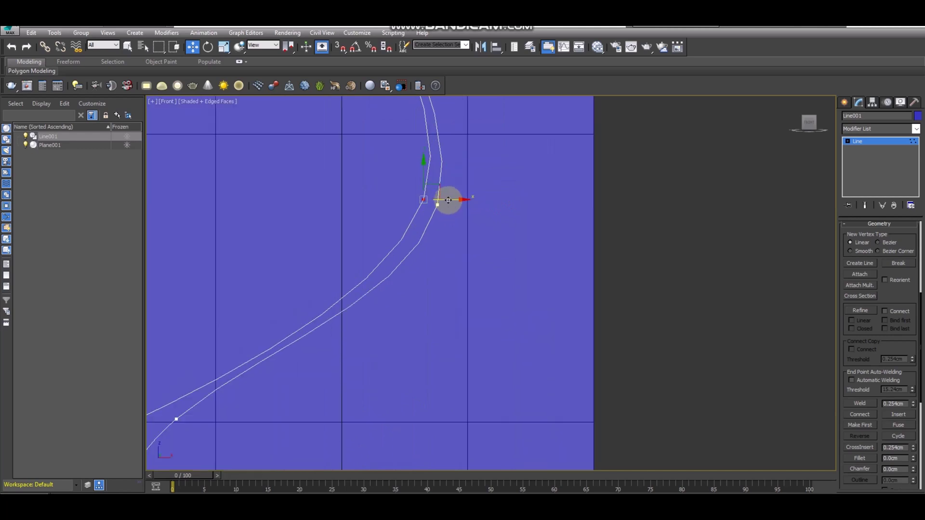
drag(446, 200, 452, 200)
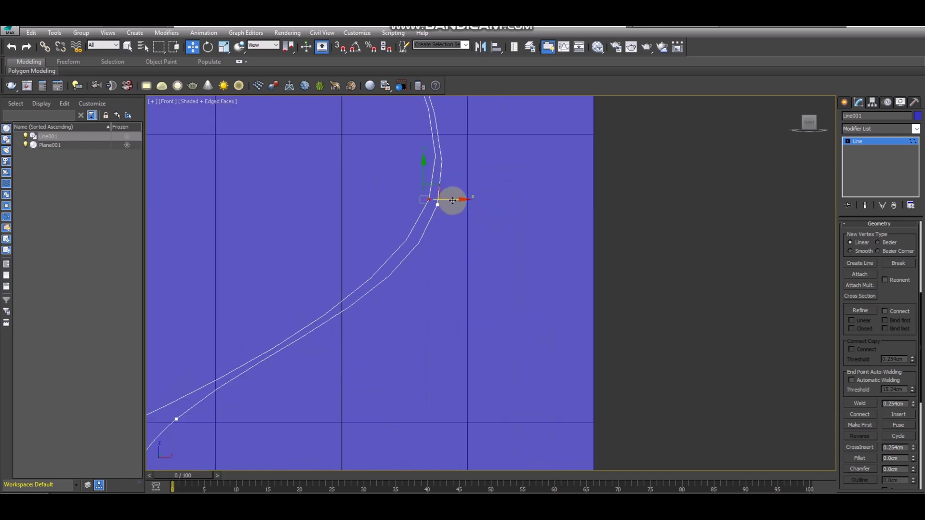
scroll(452, 201, down, 4)
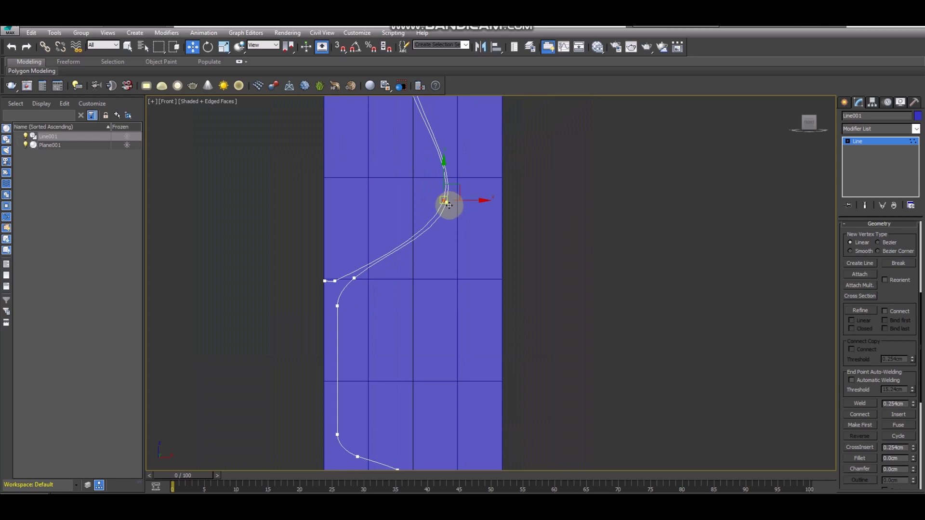
drag(449, 200, 456, 199)
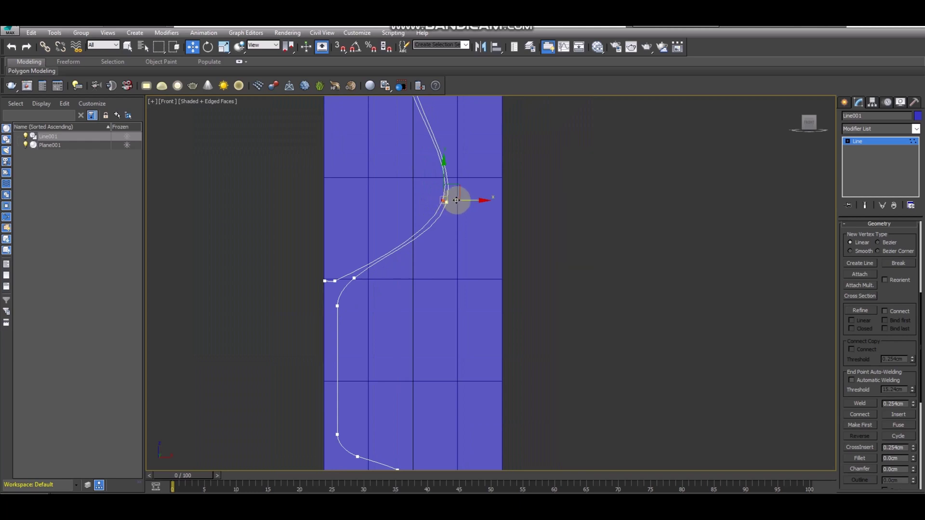
scroll(452, 227, down, 2)
scroll(450, 212, up, 4)
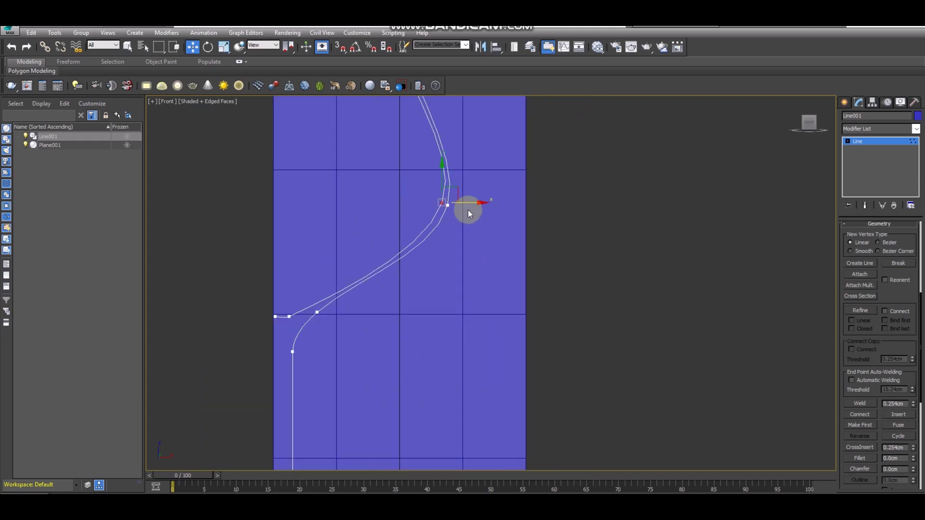
scroll(466, 224, down, 2)
click(517, 215)
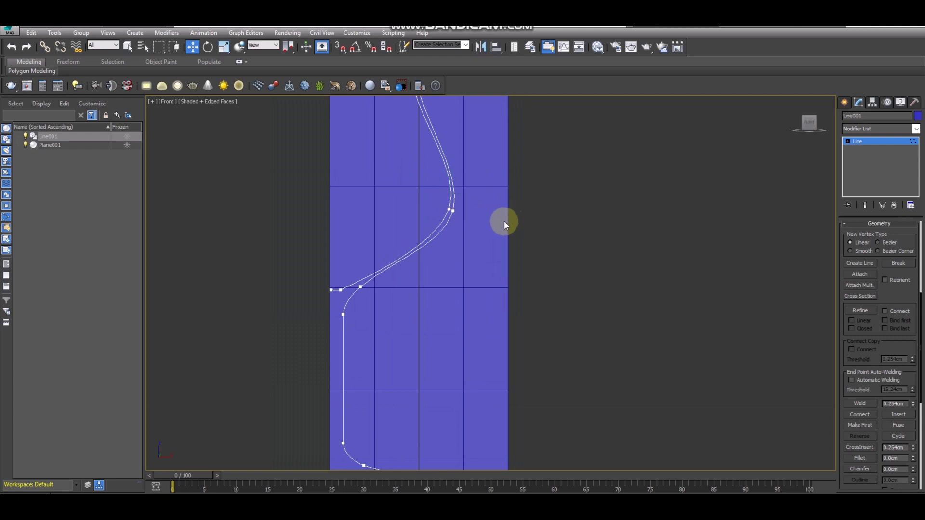
- Leave vertex editing and apply a Lathe modifier to the finished outline
scroll(504, 221, down, 3)
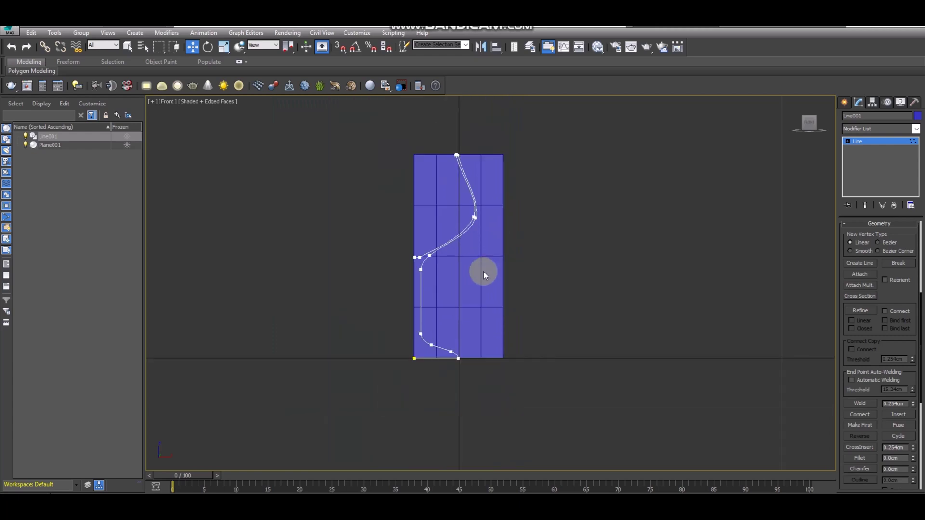
click(877, 143)
click(875, 130)
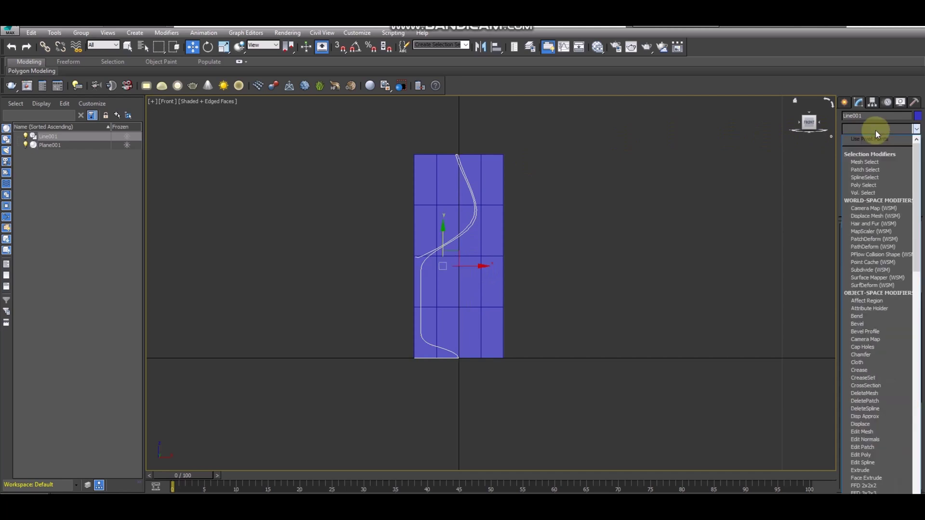
scroll(872, 190, down, 8)
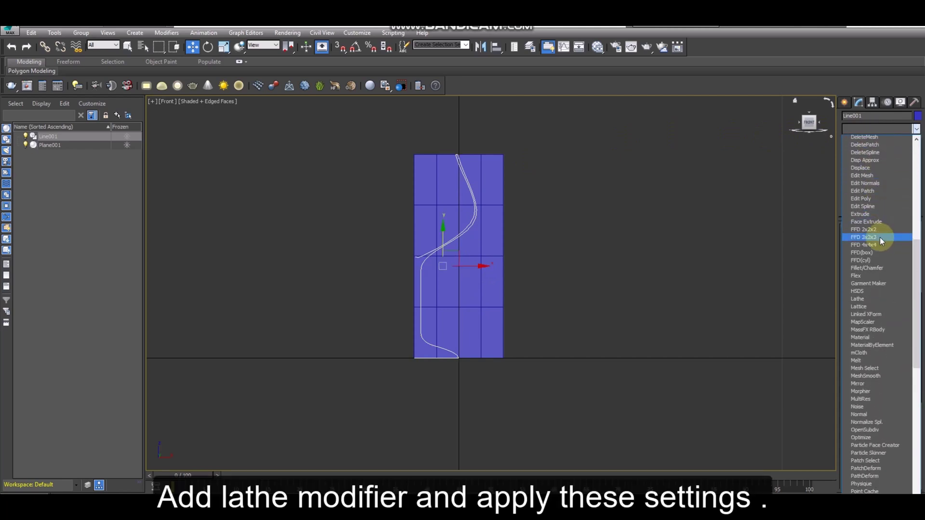
scroll(881, 241, down, 5)
scroll(881, 239, up, 2)
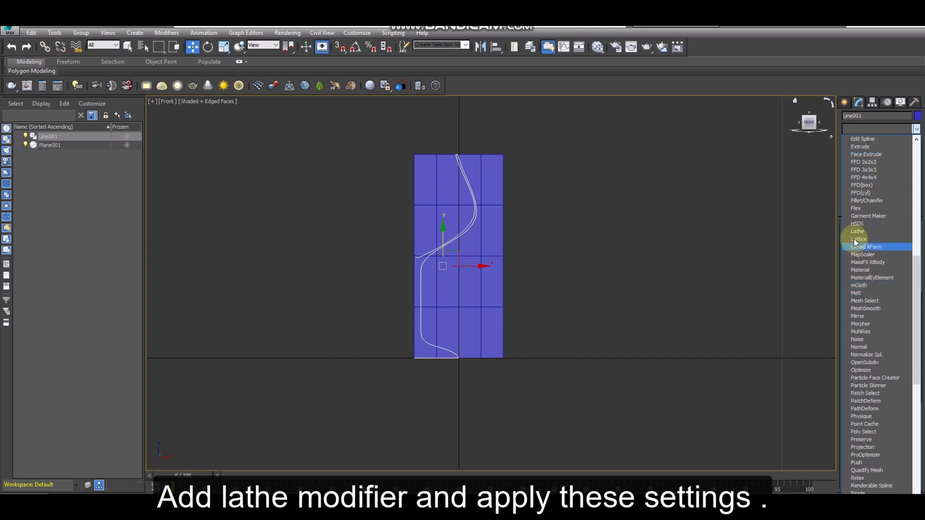
click(862, 230)
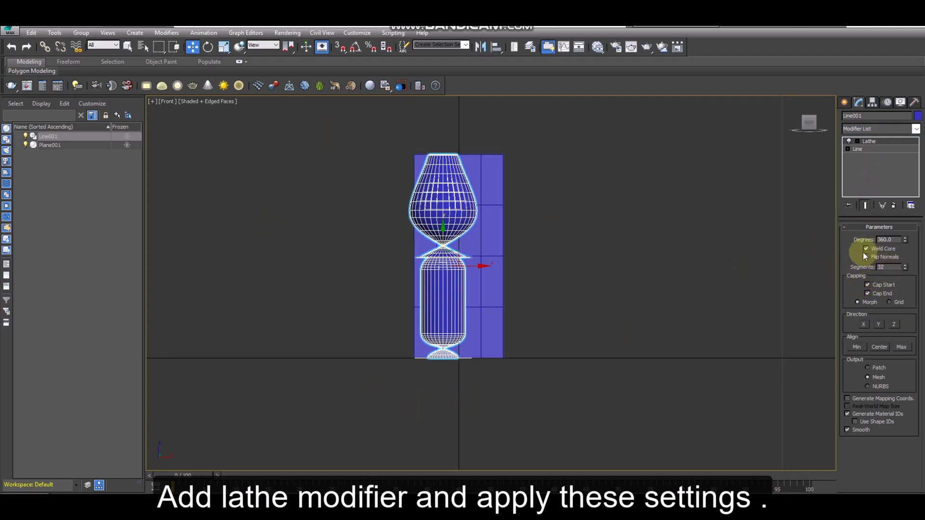
- Set the Lathe to 35 segments and align its axis to Min to form the full glass
click(905, 268)
click(905, 268)
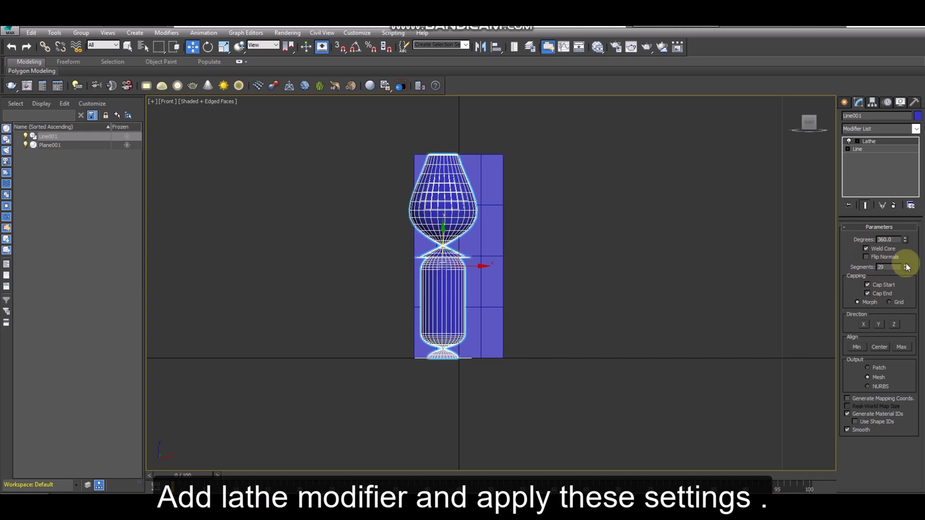
click(905, 266)
click(905, 265)
click(905, 266)
click(905, 266)
click(905, 266)
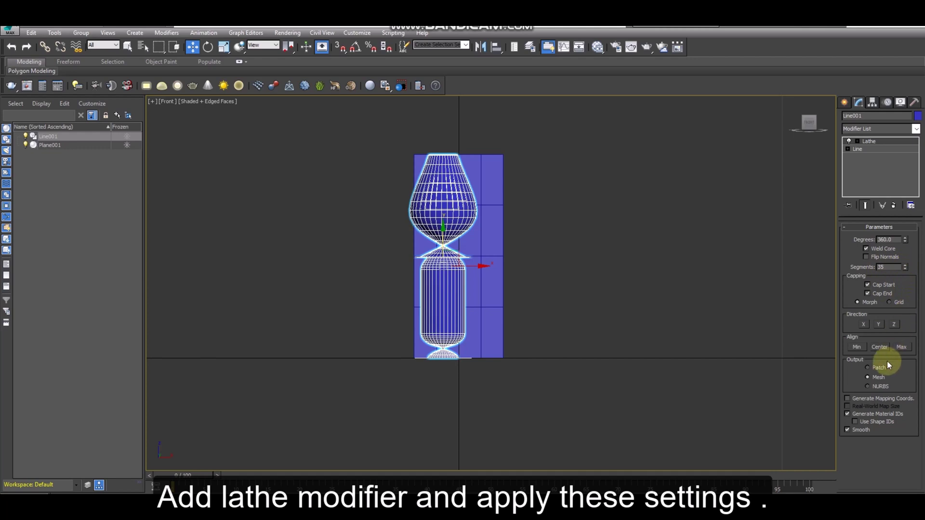
click(859, 346)
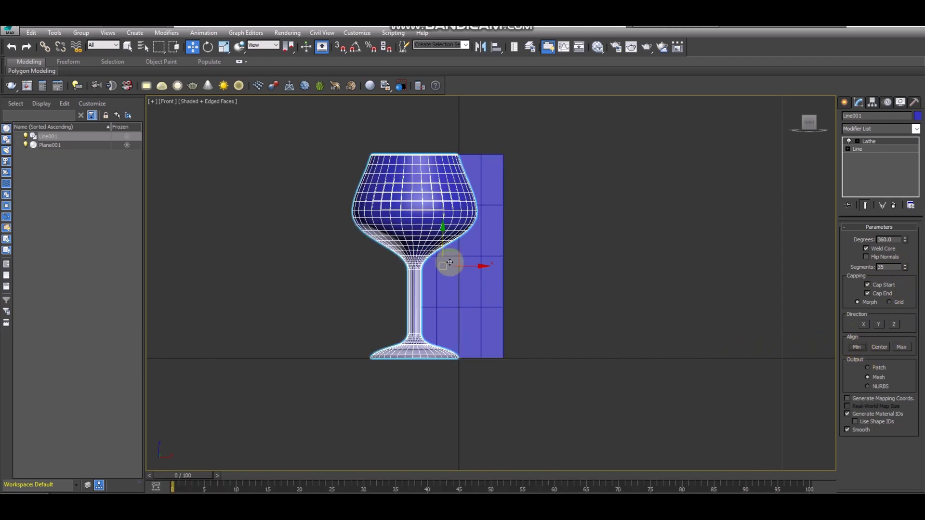
scroll(448, 262, down, 2)
alt+middle_drag(448, 262, 458, 290)
key(t)
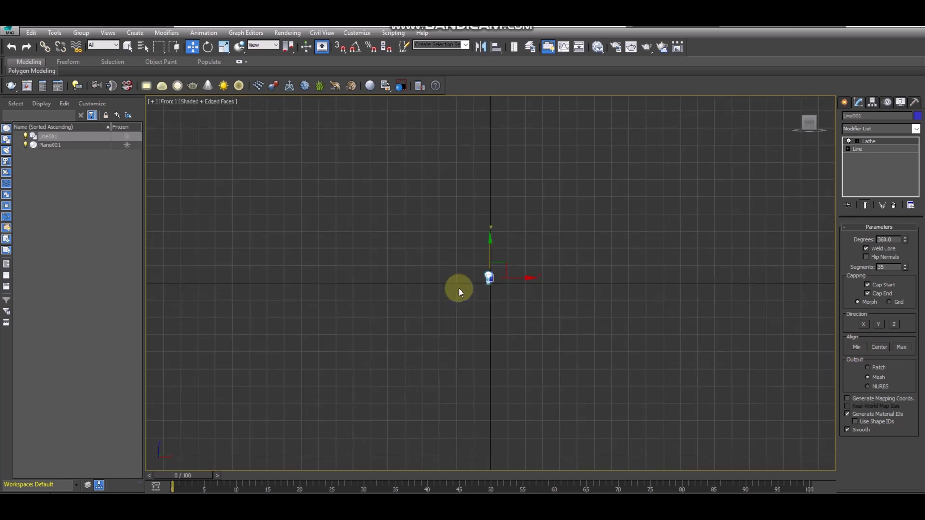
- Delete the reference plane beside the finished glass
key(f)
scroll(519, 332, down, 3)
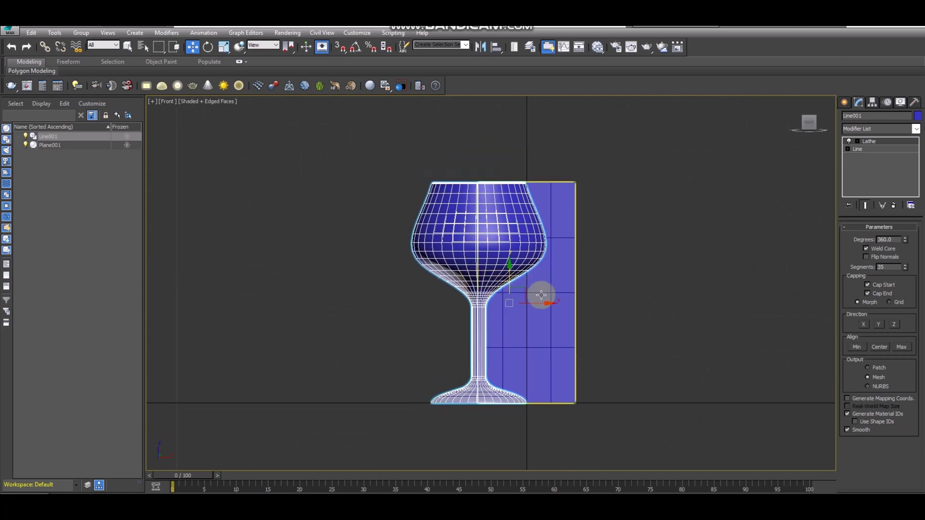
key(p)
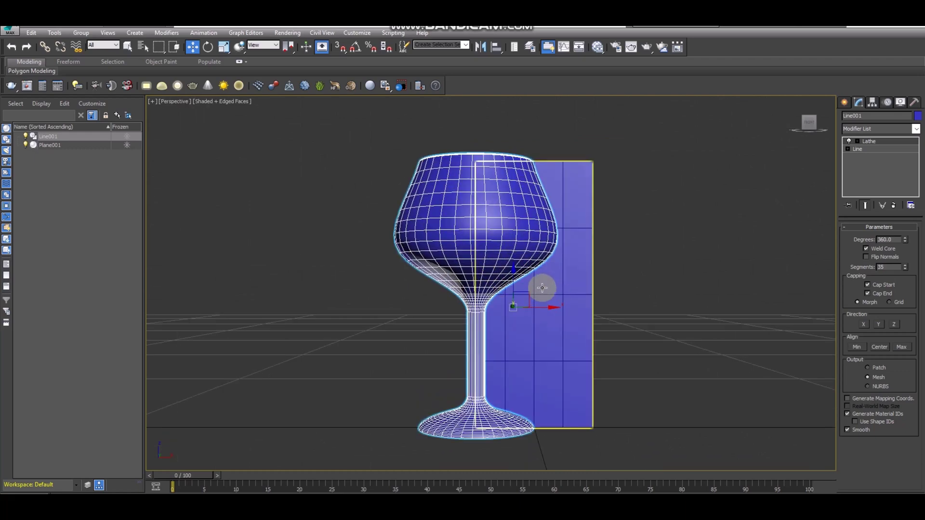
scroll(534, 309, down, 3)
alt+middle_drag(536, 310, 574, 303)
scroll(540, 324, up, 3)
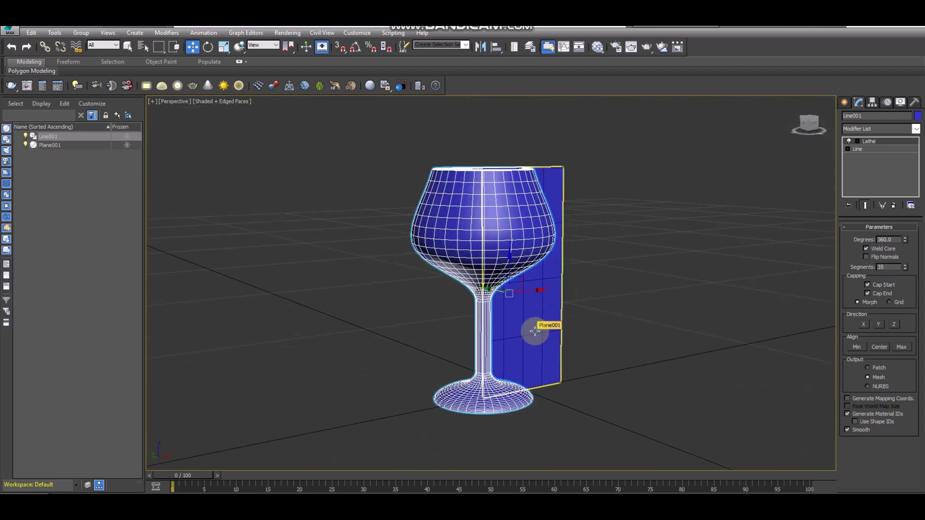
click(553, 310)
key(Delete)
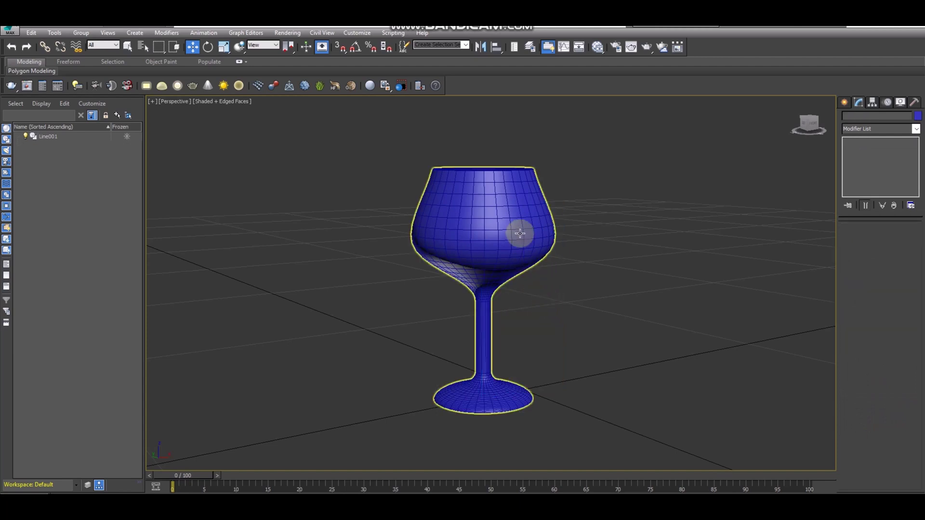
- Change the glass's object color to white
click(516, 231)
click(918, 117)
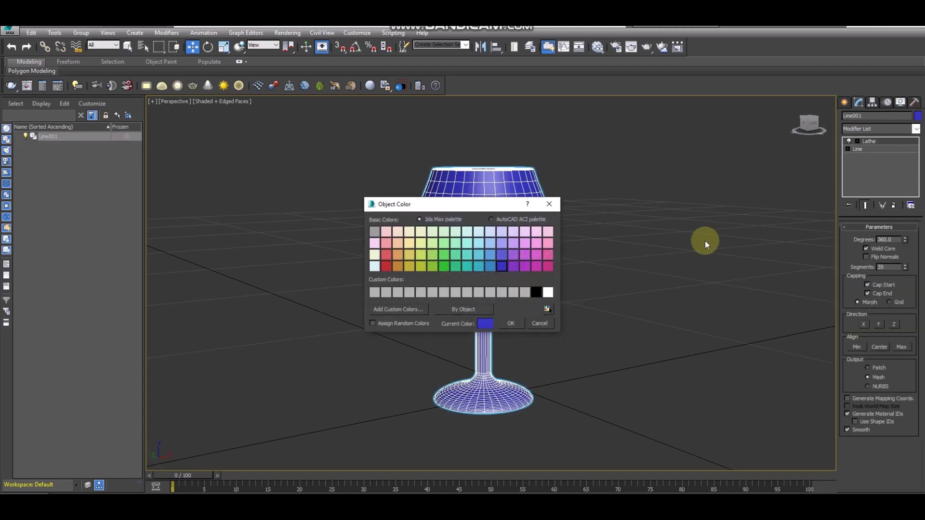
click(548, 292)
click(510, 324)
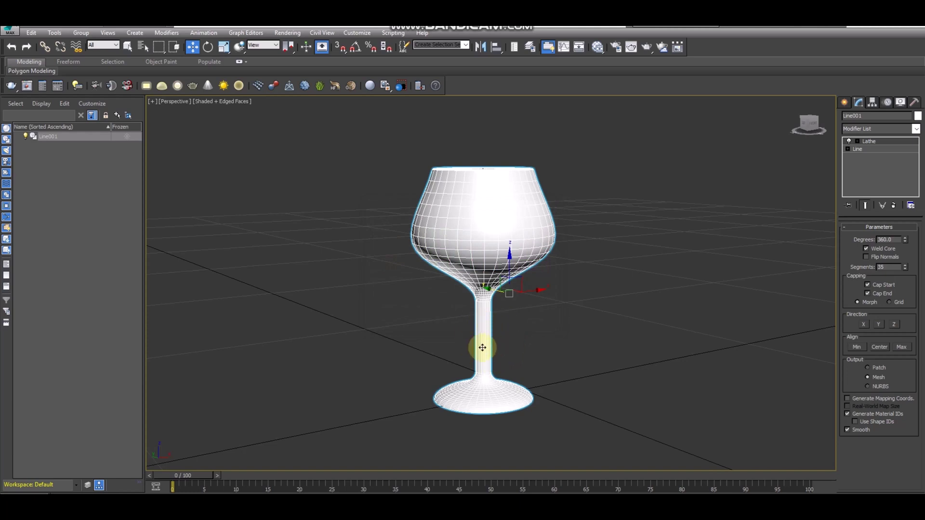
- Move the outline's two stem vertices slightly inward in the Front view with the lathed end result shown, slimming the stem
click(866, 149)
scroll(867, 241, up, 4)
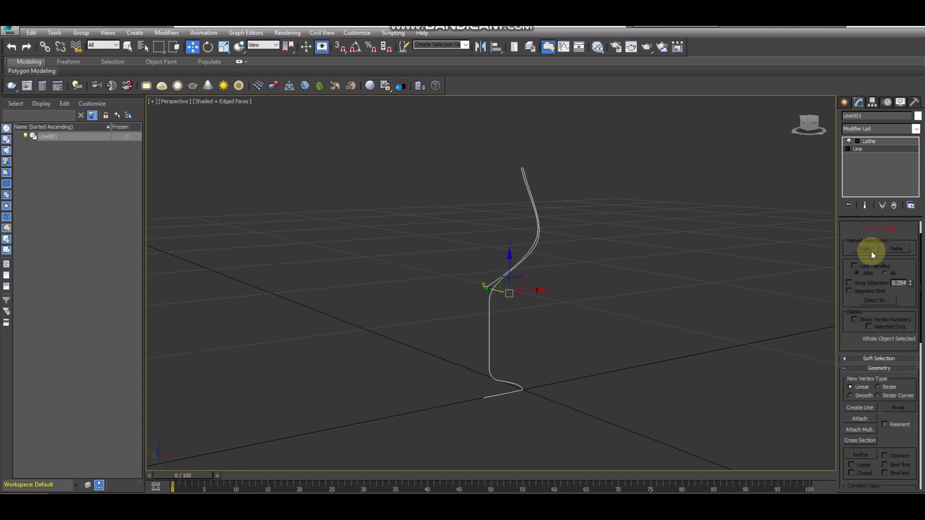
click(867, 260)
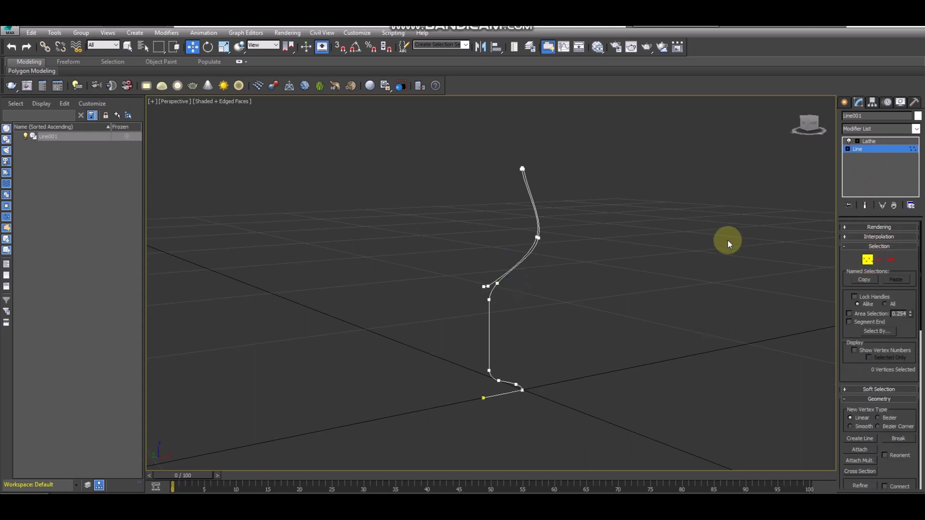
key(f)
scroll(462, 361, up, 3)
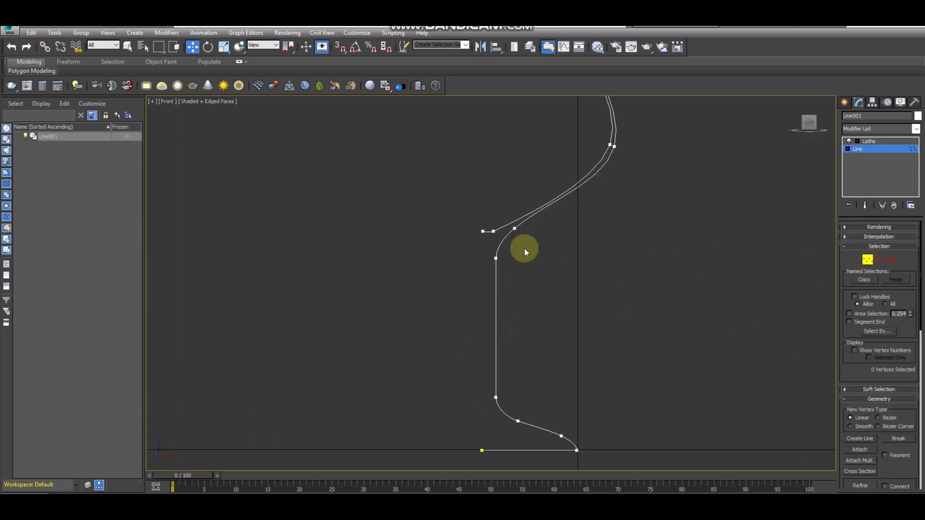
drag(520, 246, 515, 396)
click(864, 205)
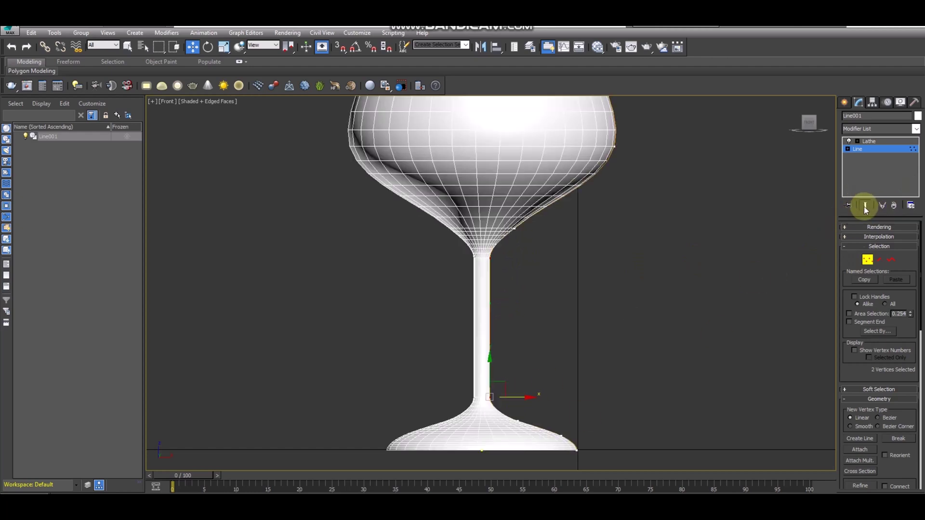
click(522, 398)
drag(521, 398, 521, 398)
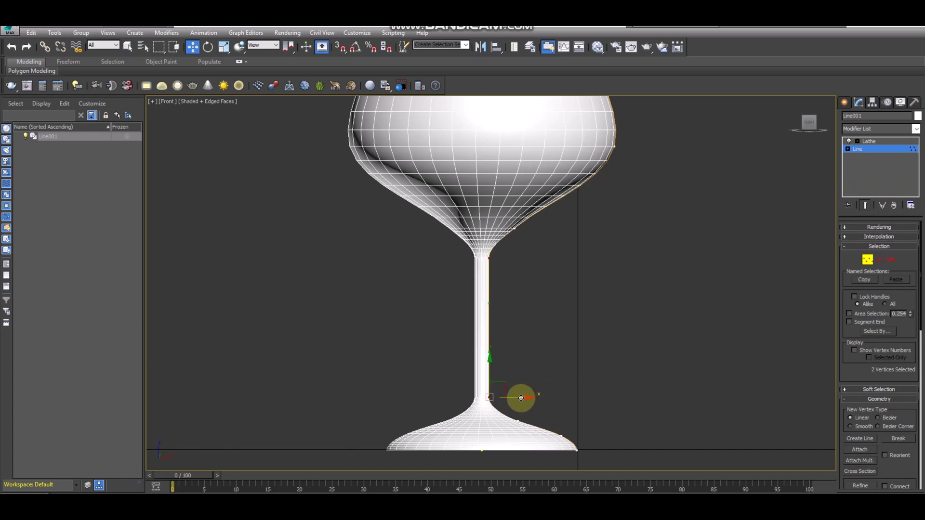
- Leave vertex editing, deselect the glass and examine its bowl, stem and foot in the Perspective view
alt+middle_drag(520, 396, 525, 253)
key(p)
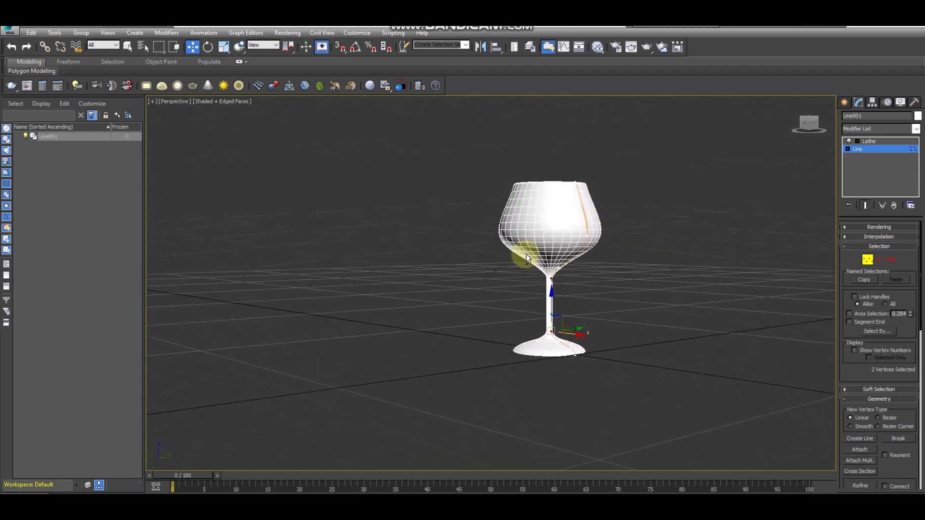
click(867, 259)
alt+middle_drag(723, 213, 661, 265)
click(655, 270)
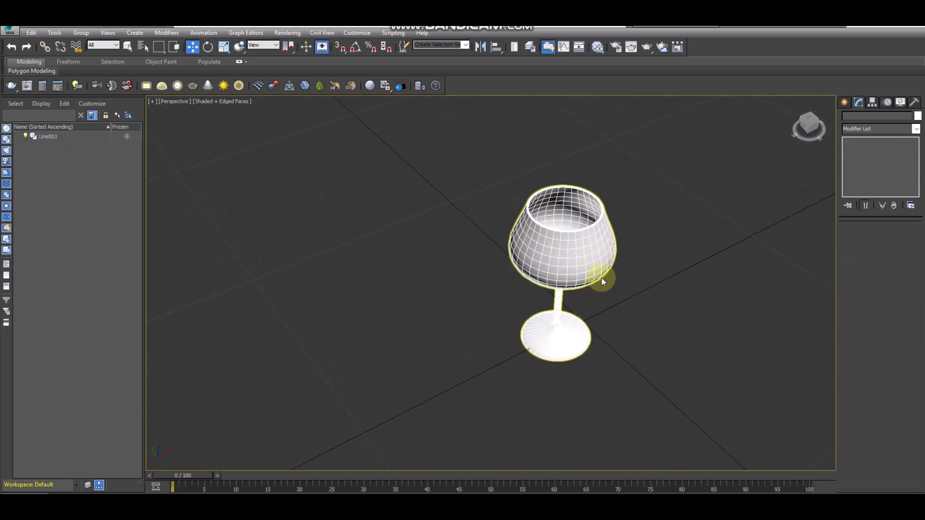
alt+middle_drag(605, 275, 551, 210)
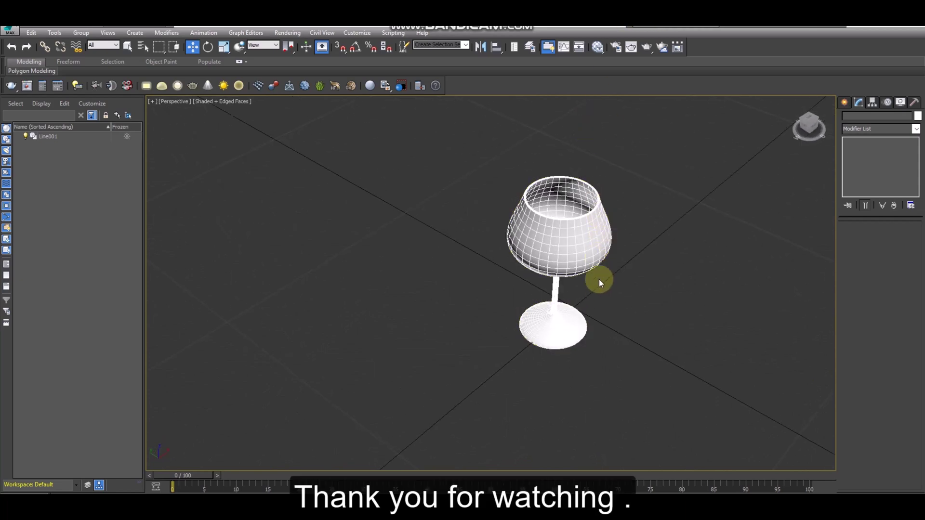
scroll(588, 201, up, 4)
scroll(607, 221, down, 2)
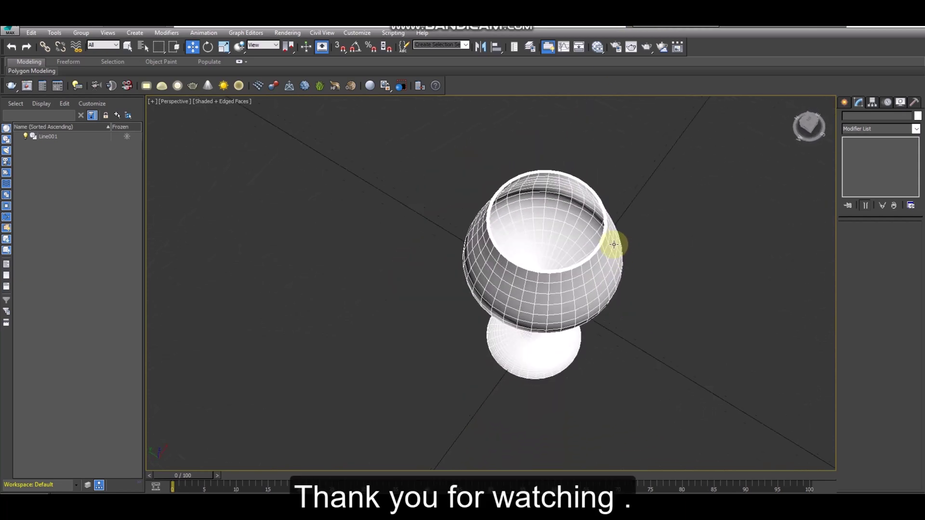
alt+middle_drag(614, 245, 613, 216)
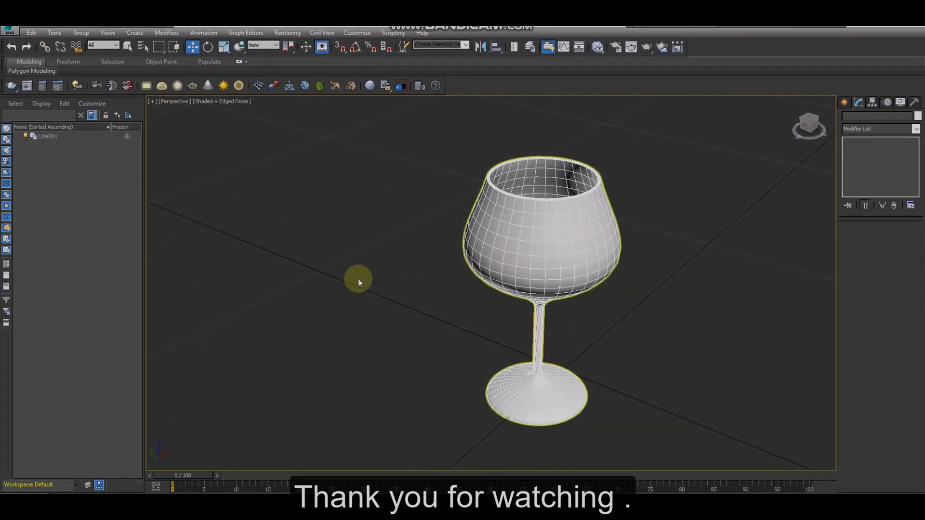